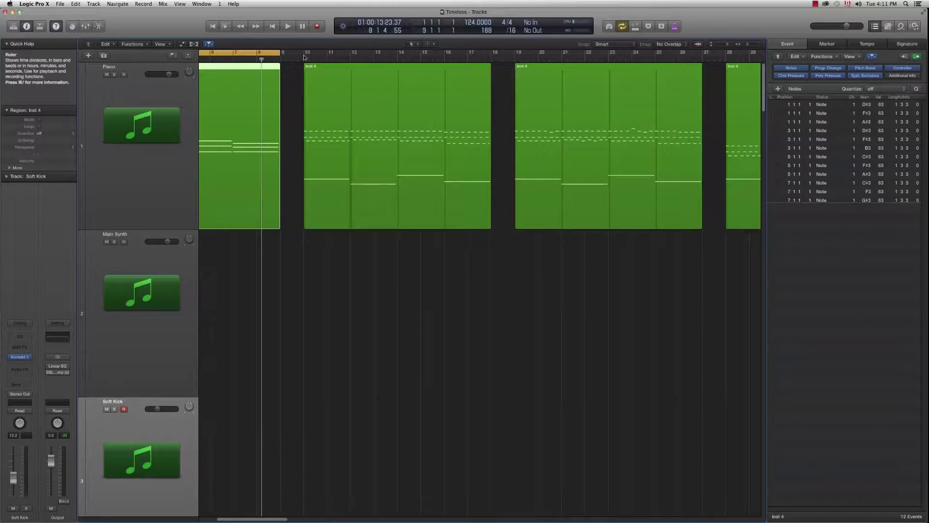
Step: Set the cycle area from bar 10 to bar 18 and play that Piano region while viewing it in the Piano Roll
left_click_drag(304, 53, 492, 53)
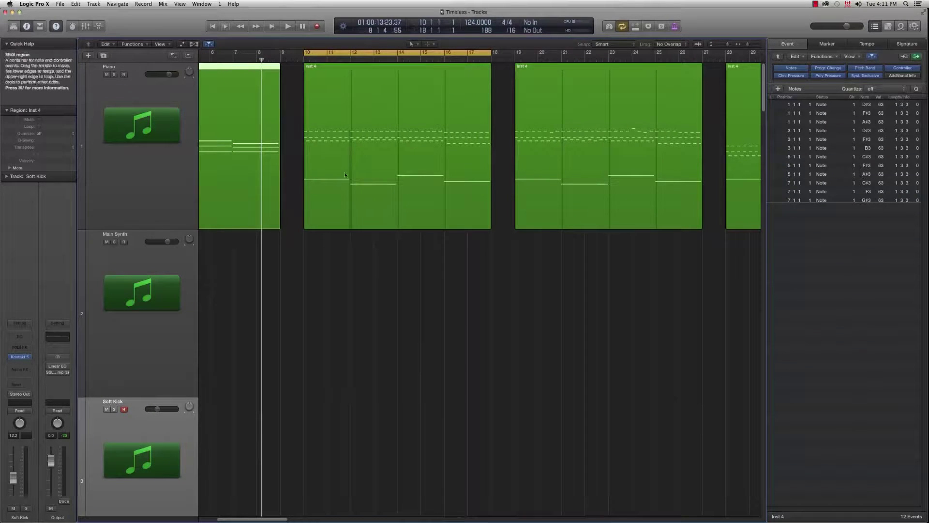
left_click(322, 185)
double_click(335, 204)
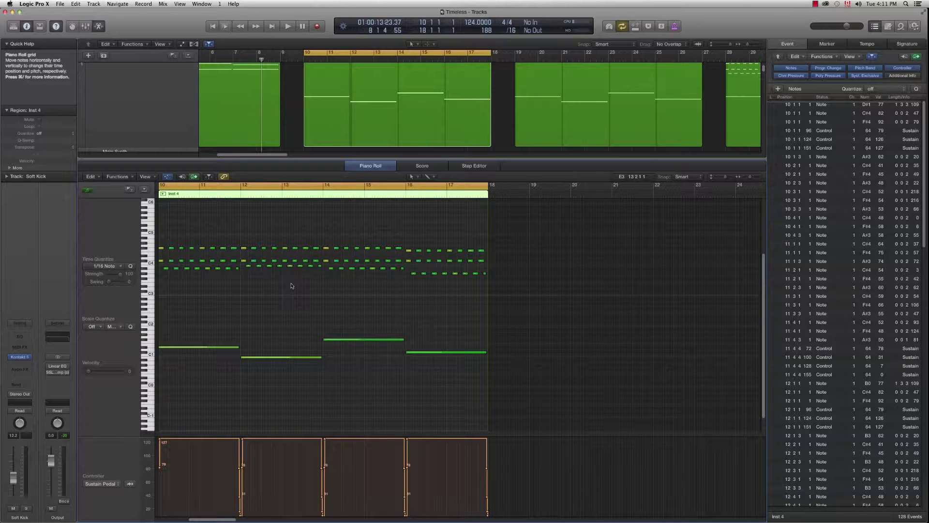
key("space")
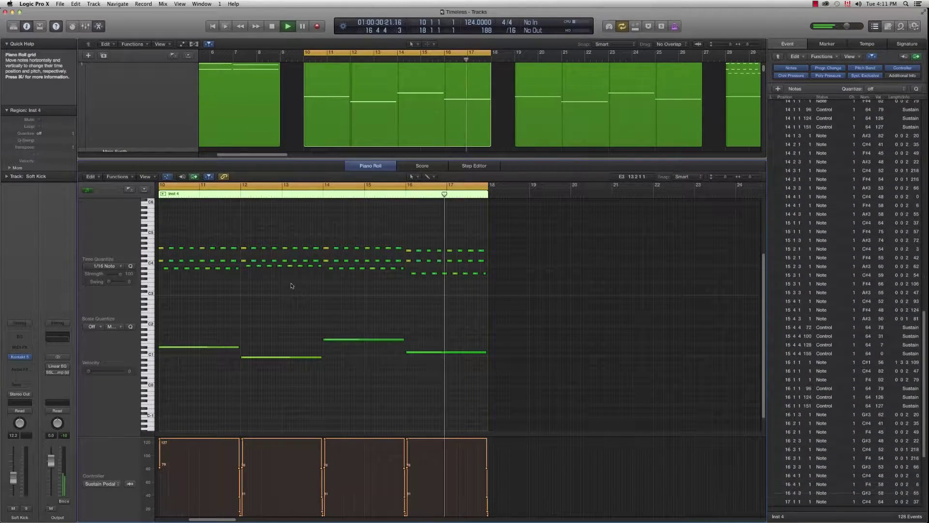
key("space")
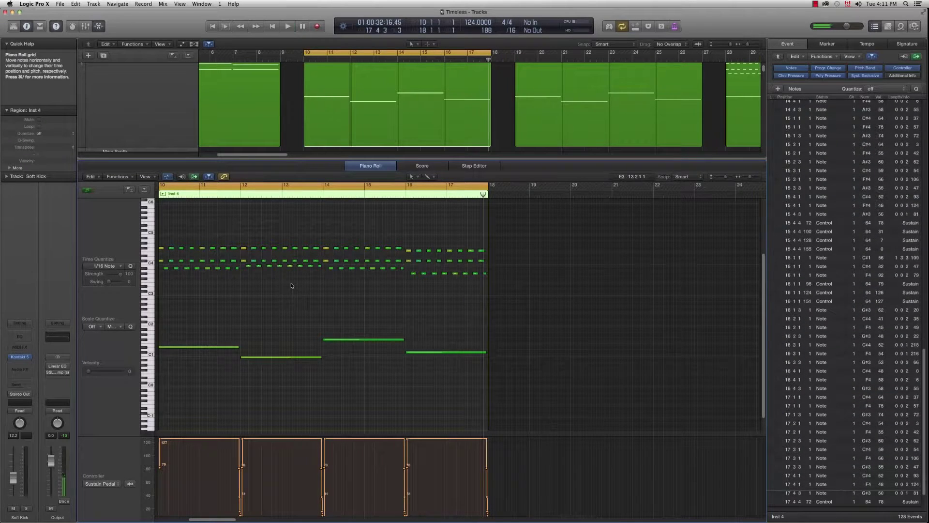
Step: Set the cycle area from bar 19 to bar 27, play that Piano region with its notes in the Piano Roll, and close the editor
left_click_drag(419, 182, 419, 321)
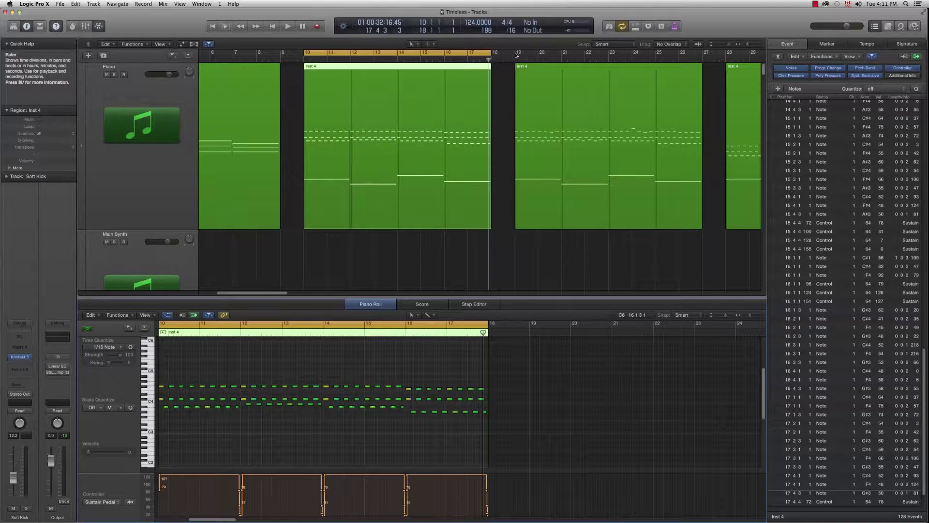
left_click_drag(515, 55, 704, 56)
left_click(611, 139)
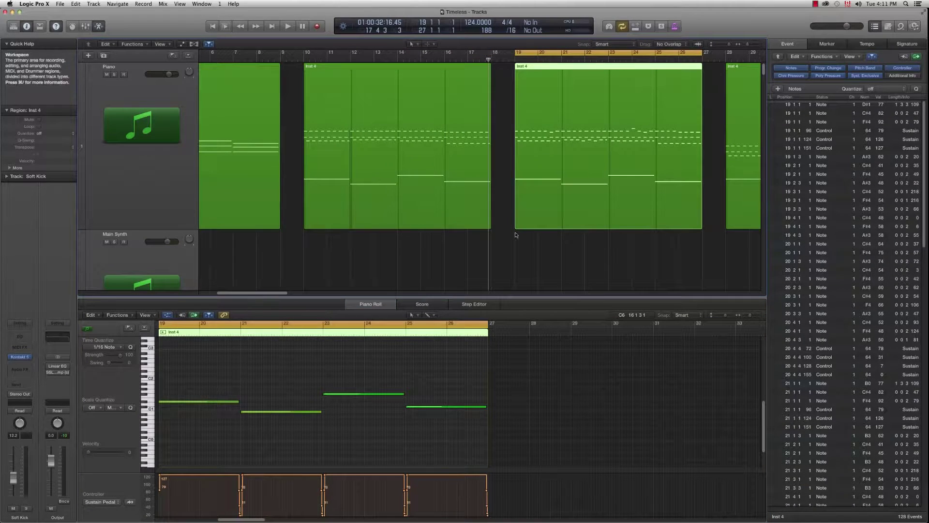
left_click_drag(448, 296, 447, 160)
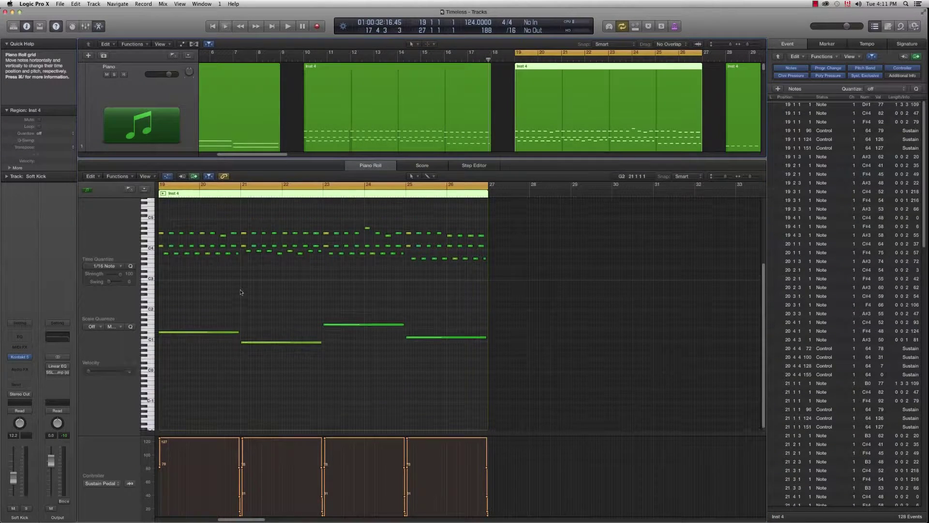
scroll(241, 292, "up", 1)
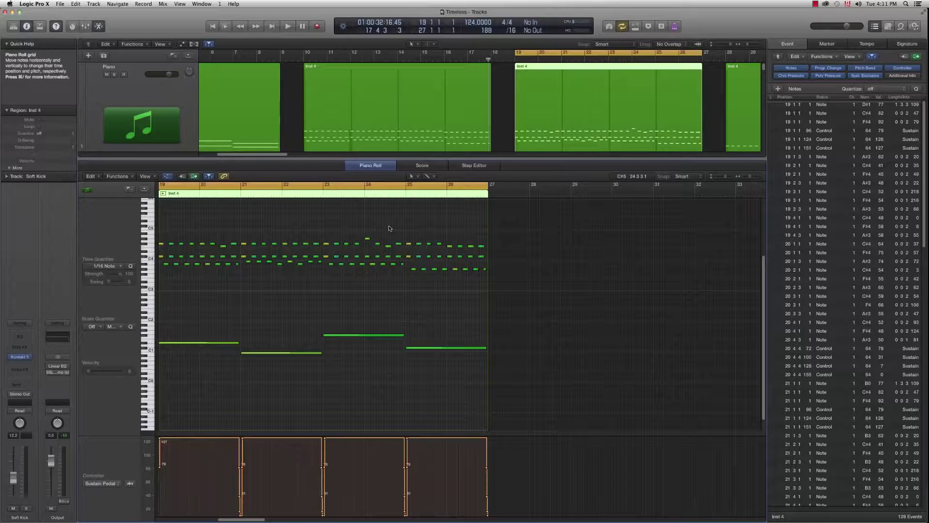
key("space")
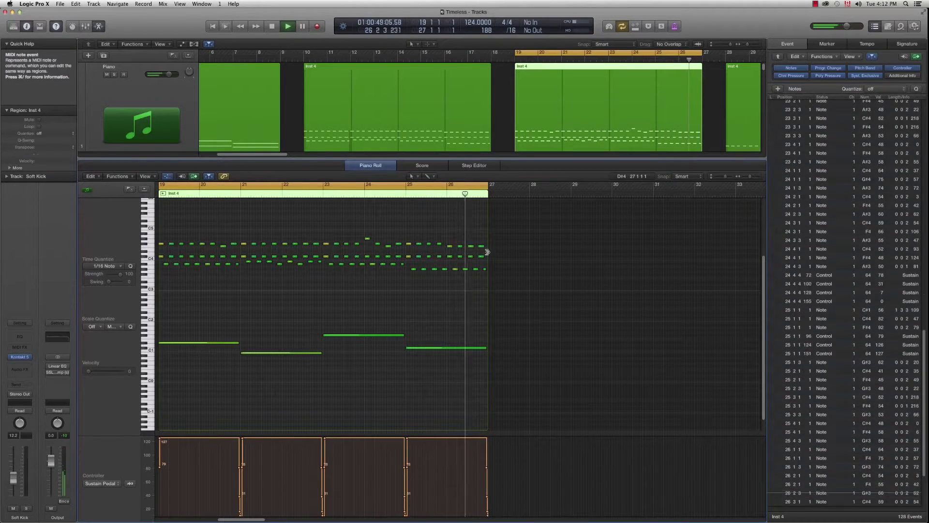
key("space")
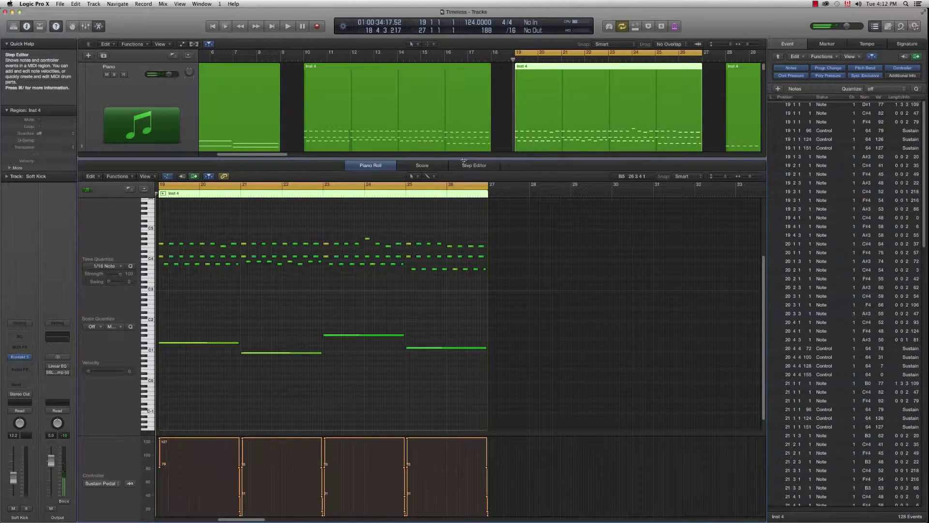
key("e")
left_click(485, 277)
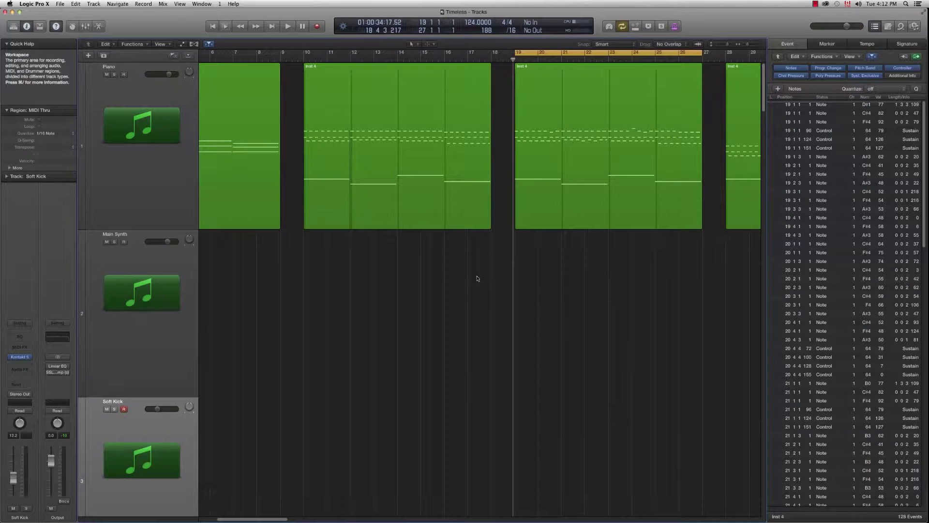
Step: Set the cycle area from bar 28 to bar 36 and play a few bars of that Piano region
left_click_drag(266, 518, 295, 520)
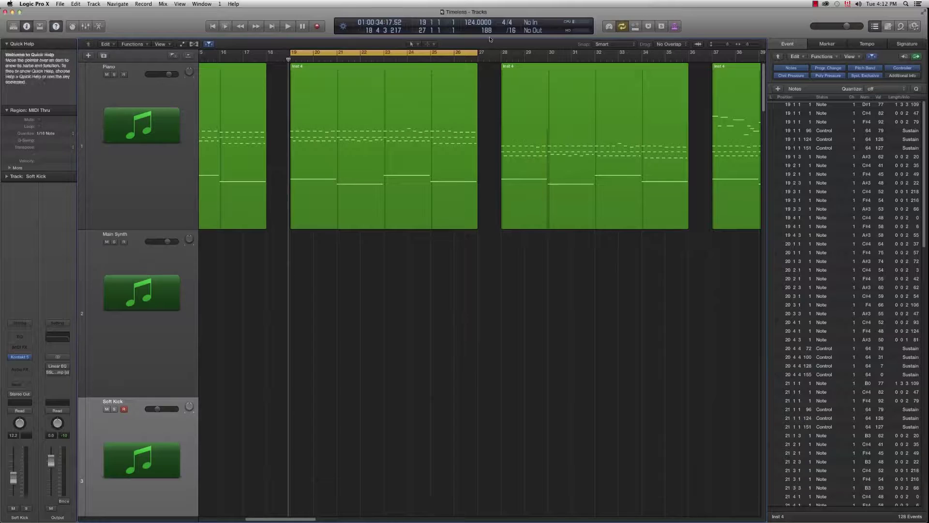
left_click_drag(503, 57, 688, 57)
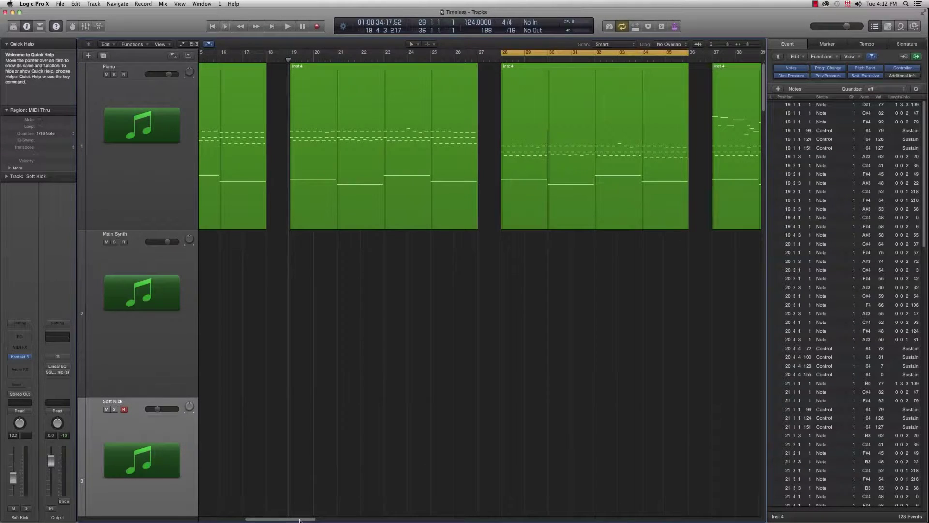
left_click_drag(299, 520, 314, 520)
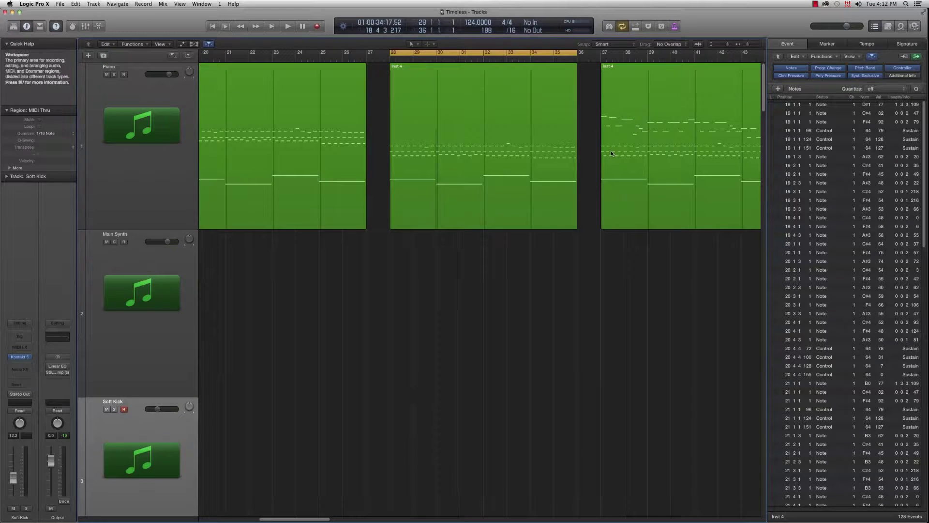
key("space")
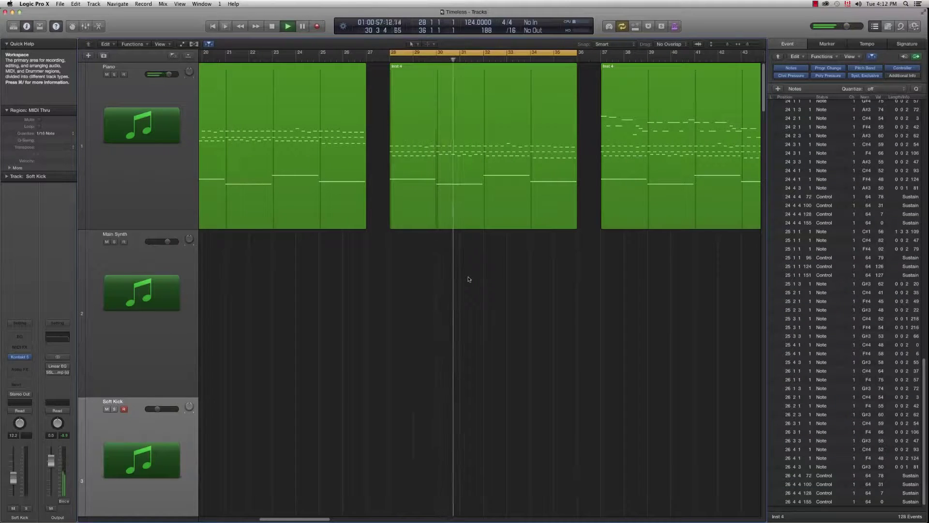
key("space")
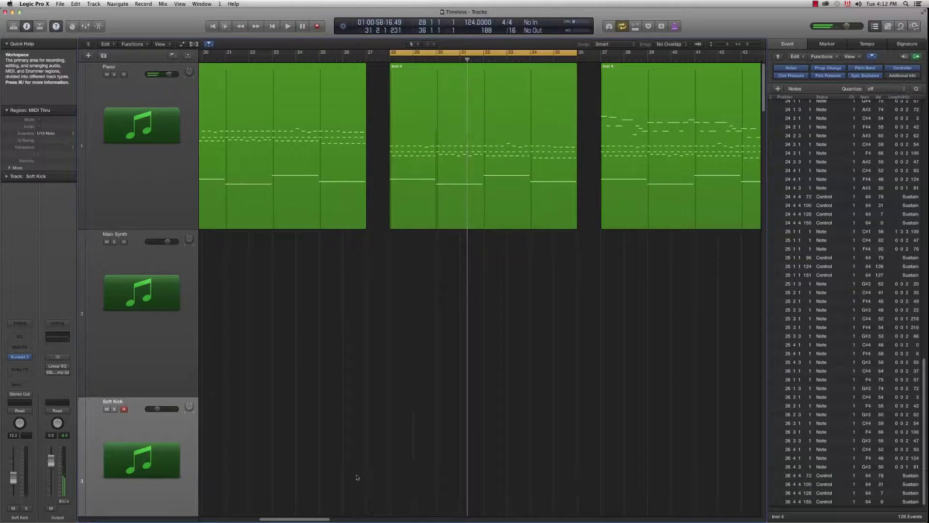
Step: Set the cycle area from bar 37 to bar 45 and play the Piano region with the added melody
scroll(424, 330, "right", 8)
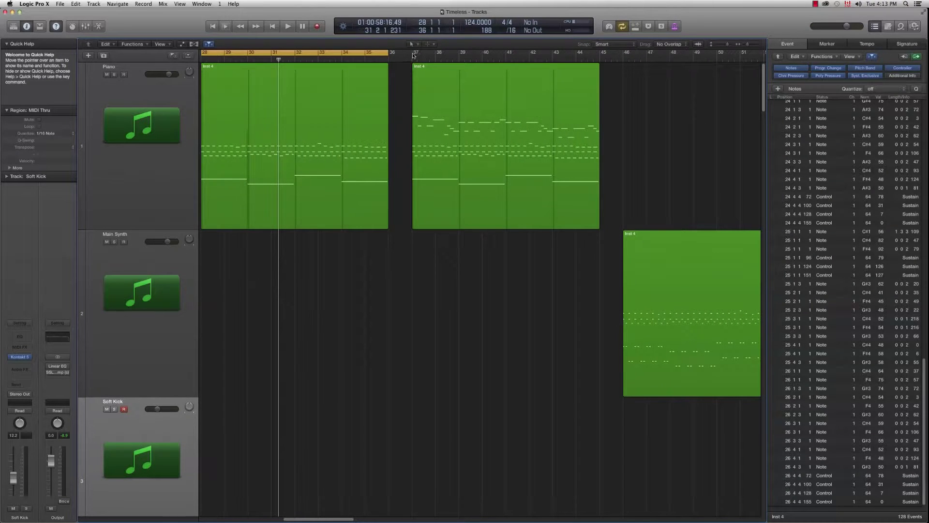
left_click_drag(416, 55, 586, 59)
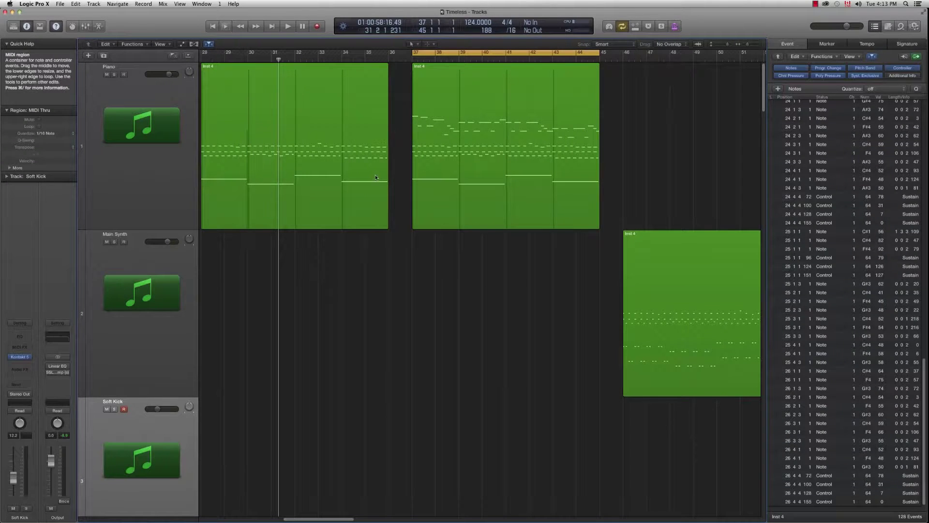
key("space")
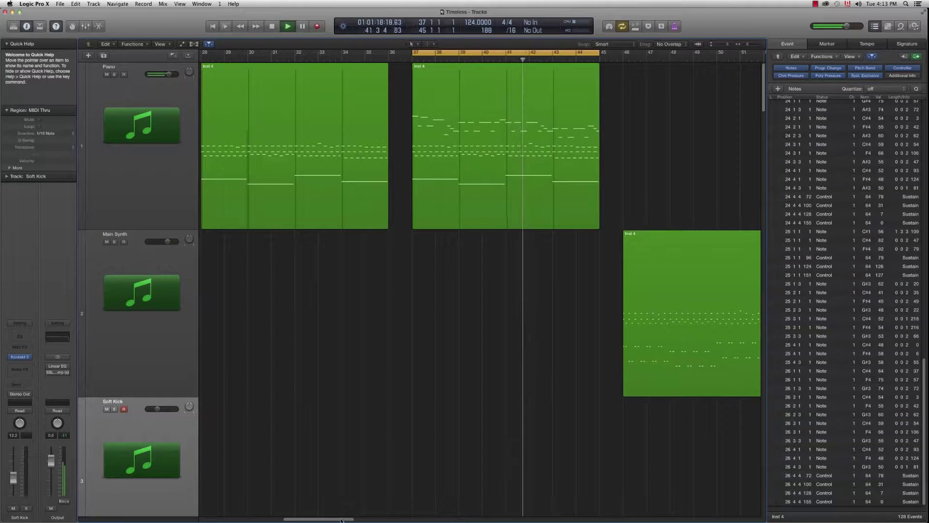
Step: Play the loop from bar 46, examine the Main Synth region's notes in the Piano Roll, and close the editor
left_click_drag(341, 519, 361, 520)
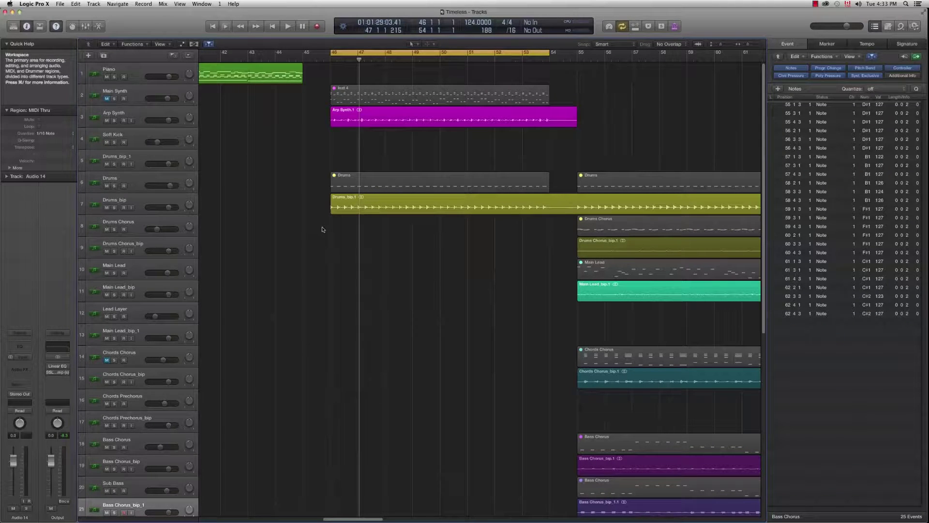
key("space")
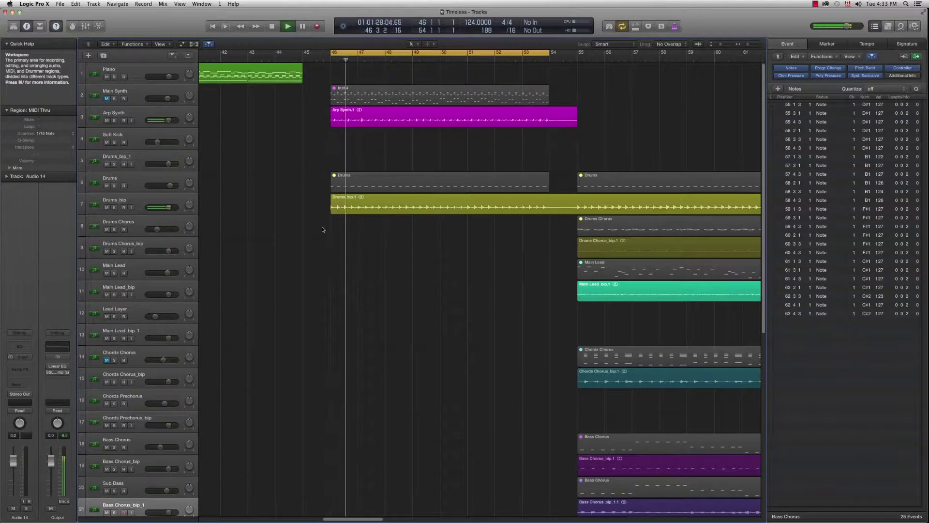
double_click(386, 97)
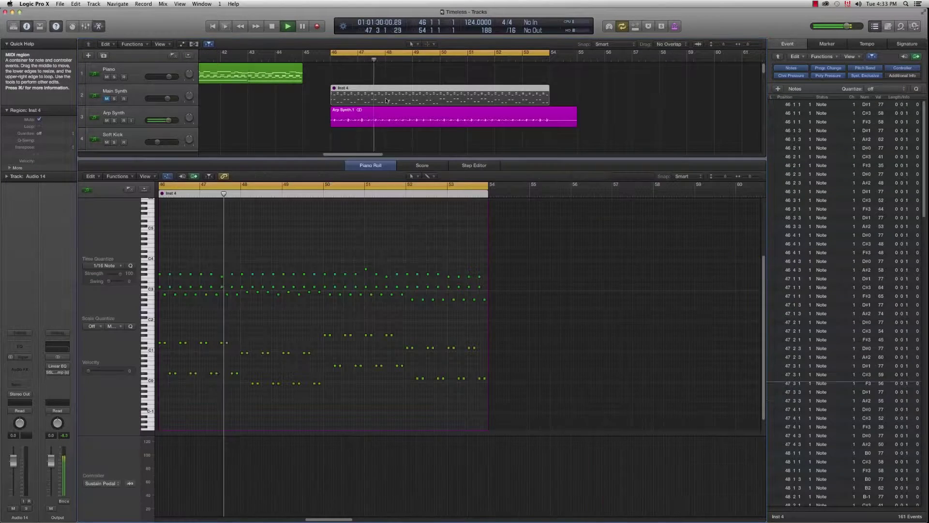
key("super+Right")
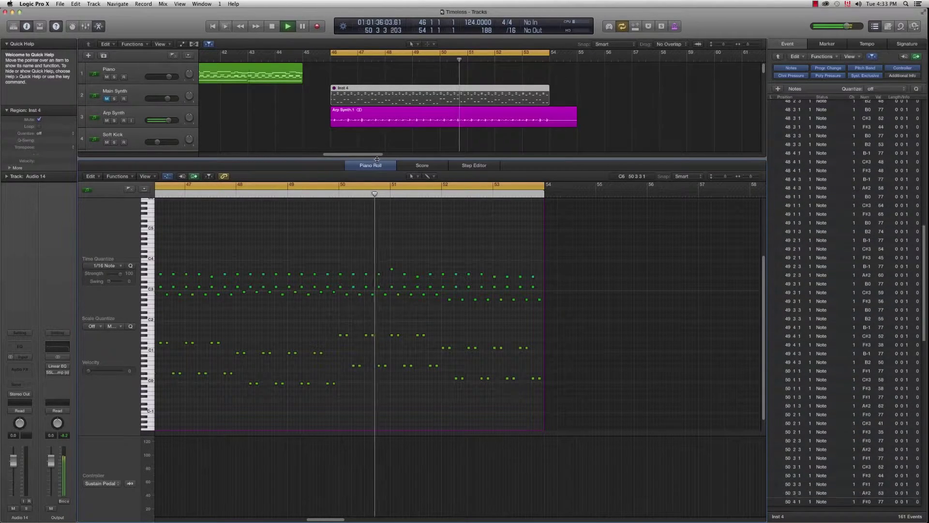
key("space")
key("p")
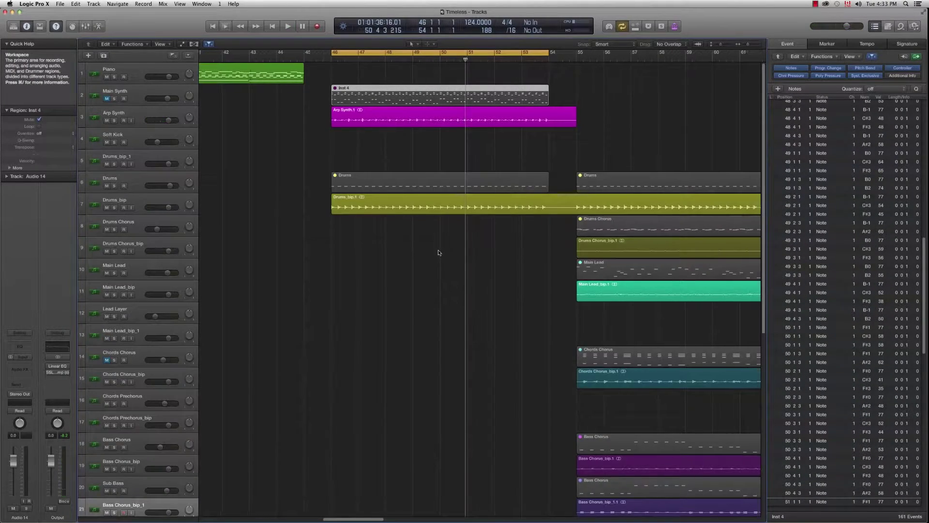
Step: Move the cycle area to bars 55 to 63 and play the chorus section across all tracks
key("super+Left")
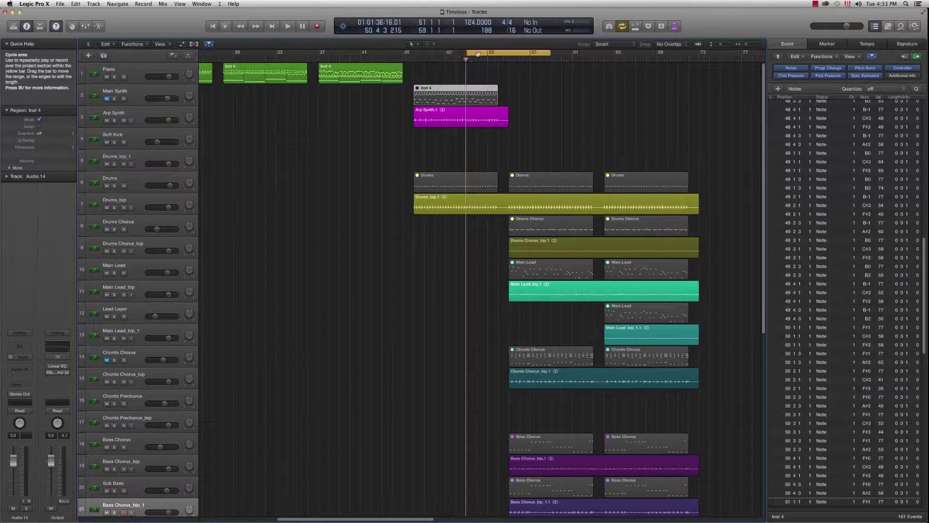
left_click_drag(478, 53, 531, 55)
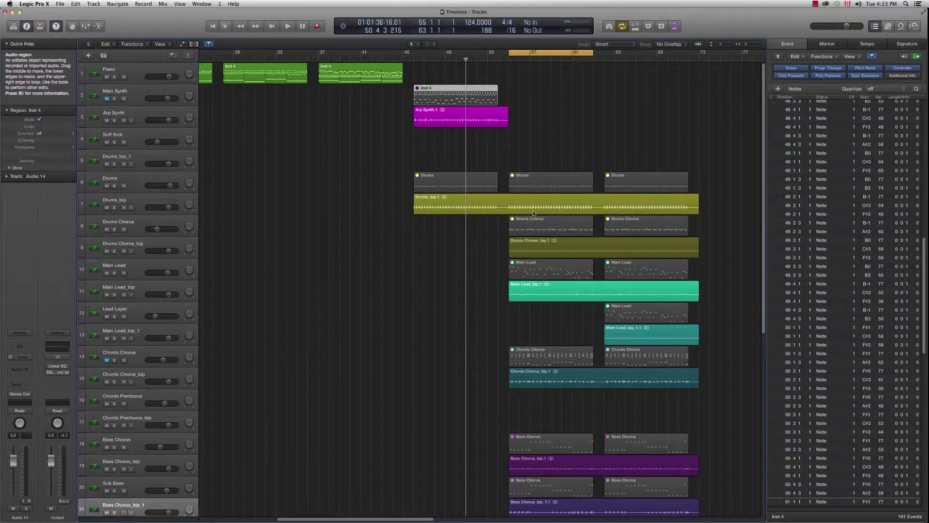
key("super+Up")
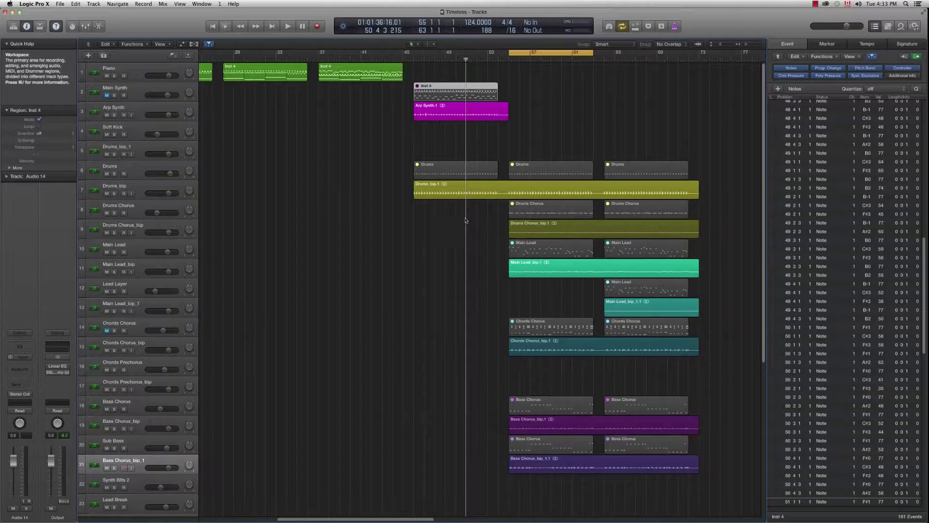
left_click_drag(414, 520, 418, 519)
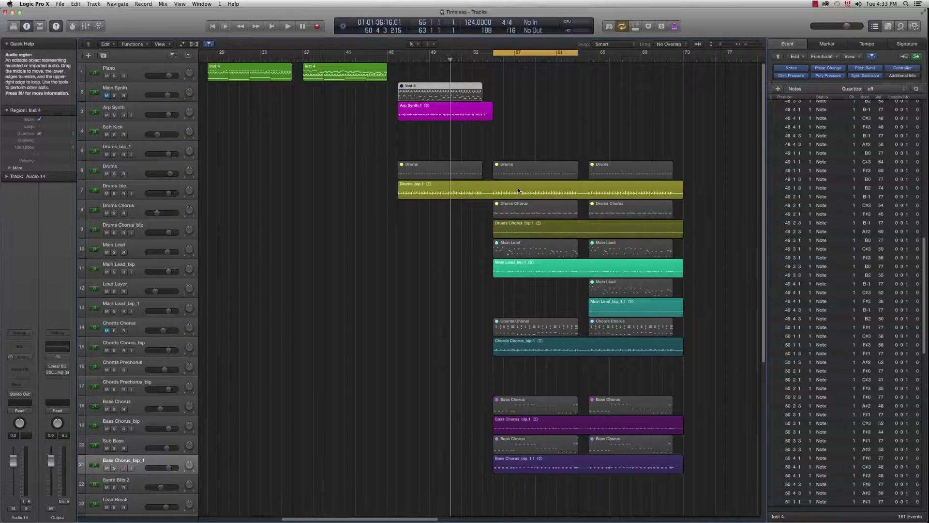
key("space")
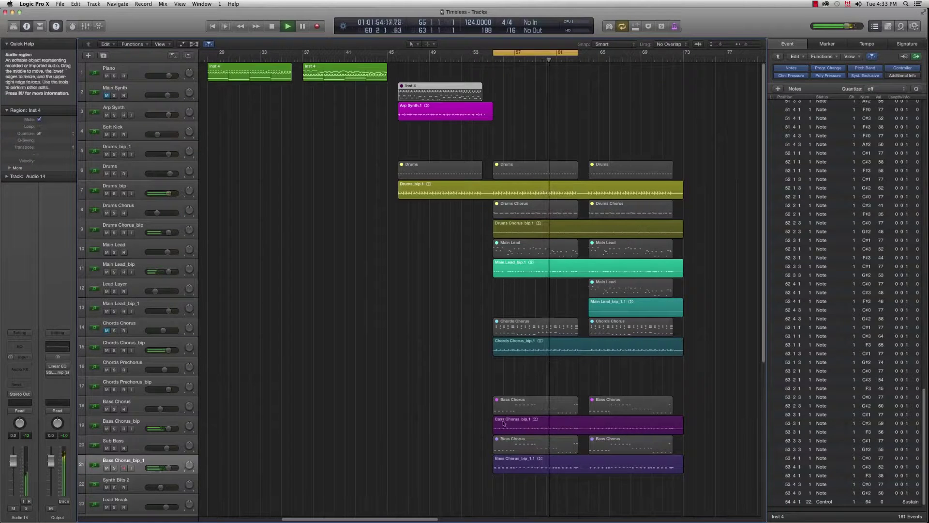
key("space")
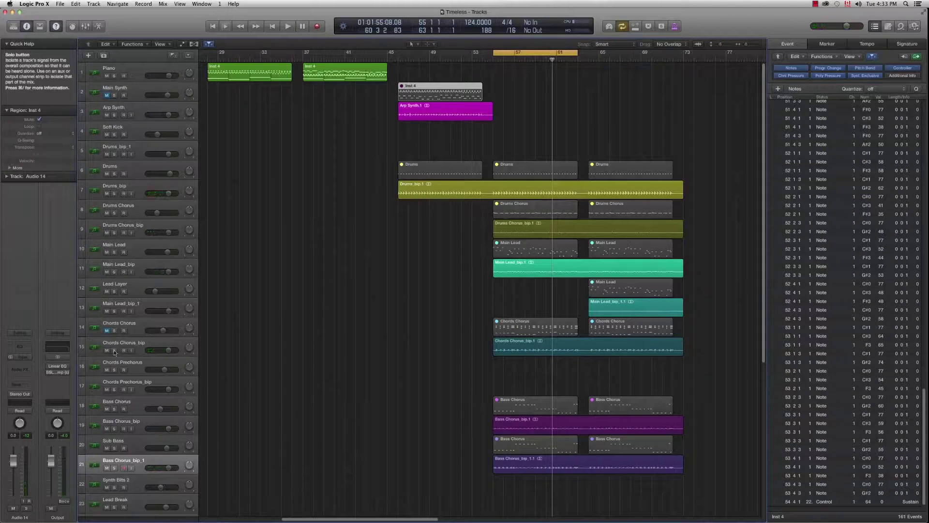
Step: Solo the Chords Chorus_bip track and start playing the chorus loop
left_click(114, 350)
left_click(139, 346)
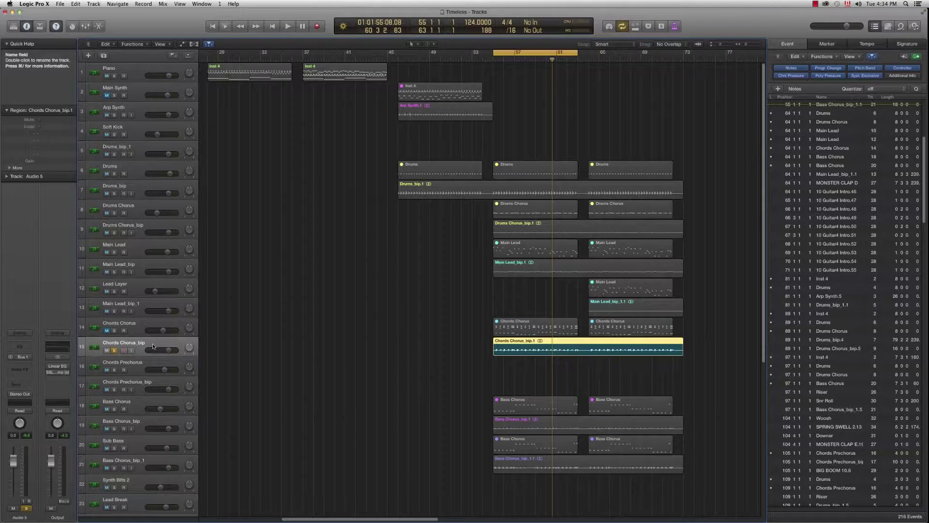
key("space")
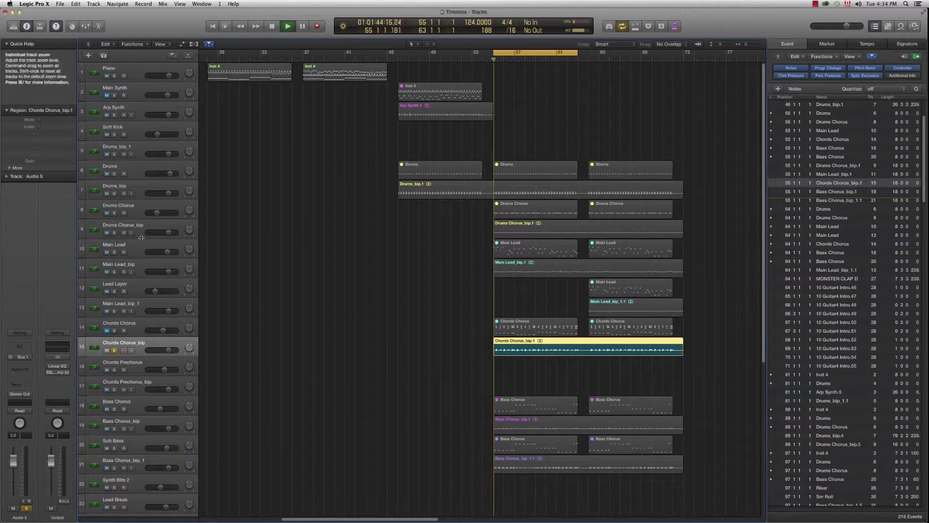
Step: Add the Drums_bip and Drums Chorus_bip tracks to the soloed chords while the loop plays
left_click(115, 174)
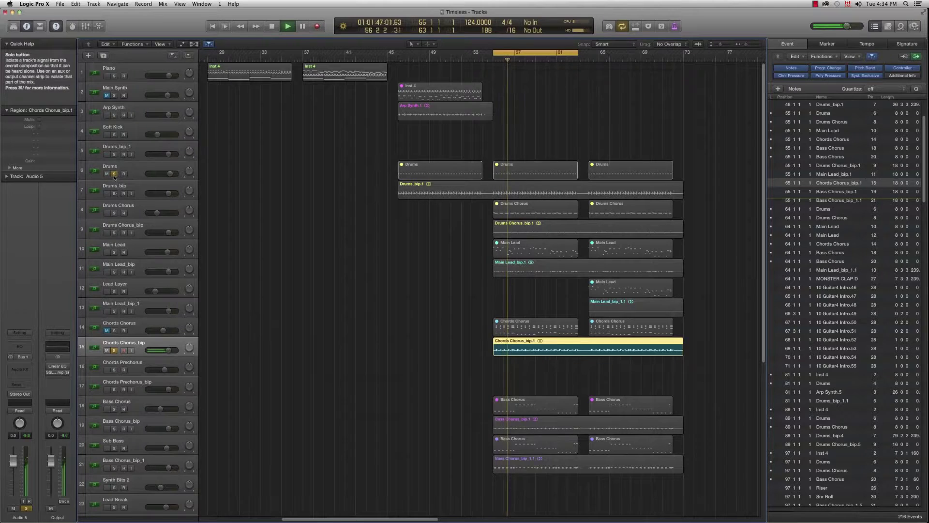
left_click(115, 194)
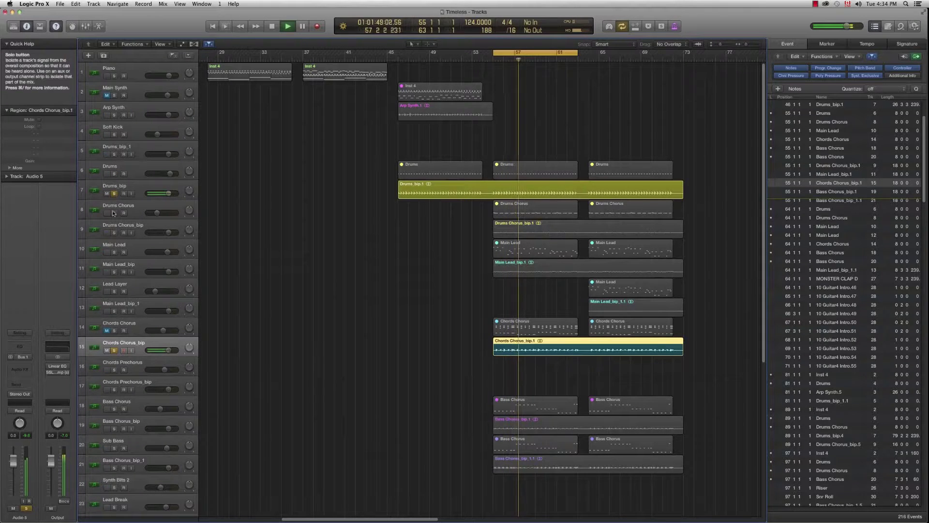
left_click(114, 213)
left_click(114, 233)
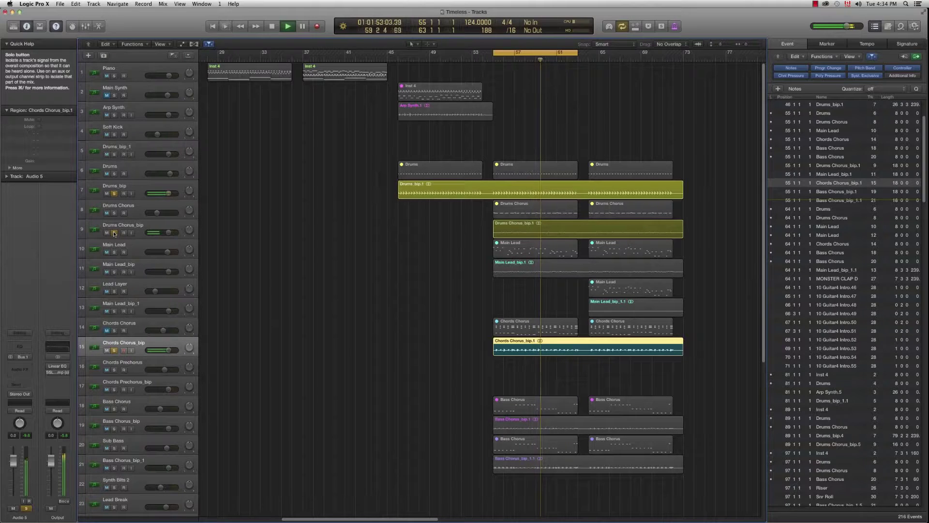
Step: Stop playback, clear all track solos, and move the cycle area to bars 64 to 72
key("space")
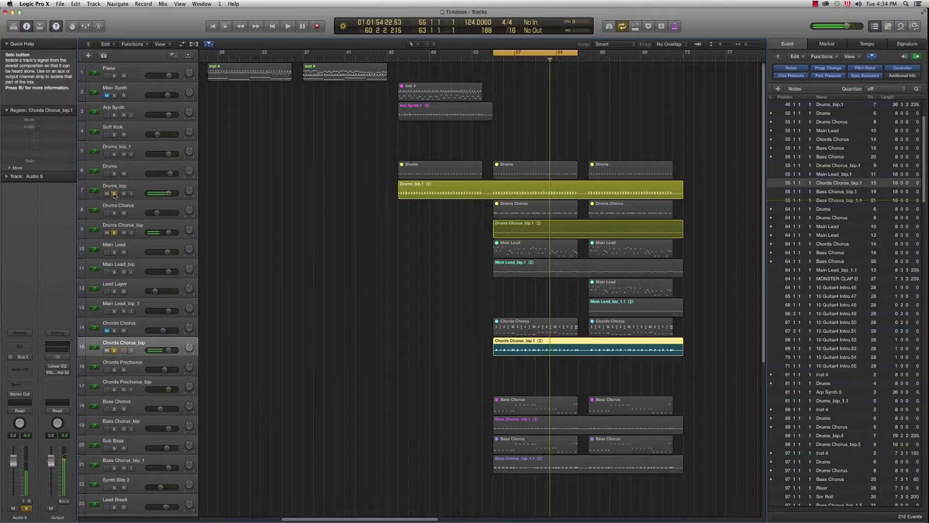
left_click(115, 349, "alt")
left_click(115, 349)
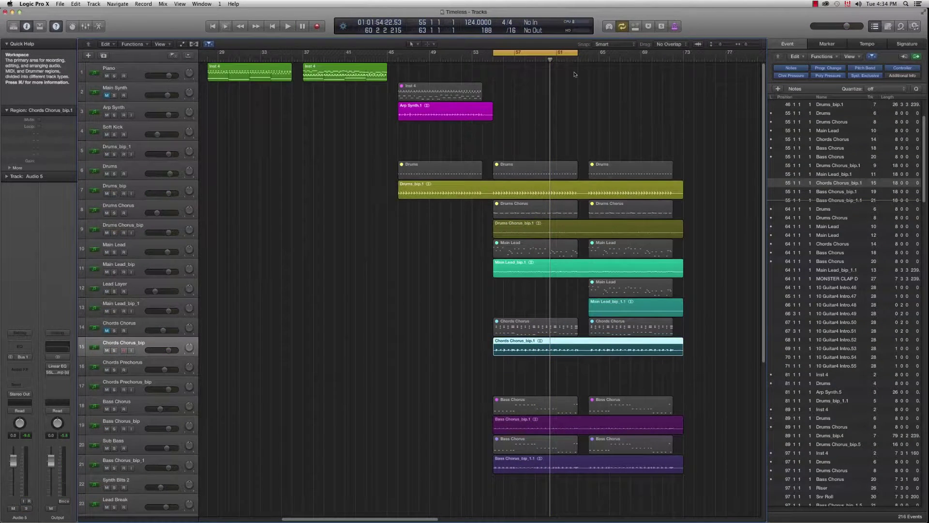
left_click_drag(528, 53, 632, 58)
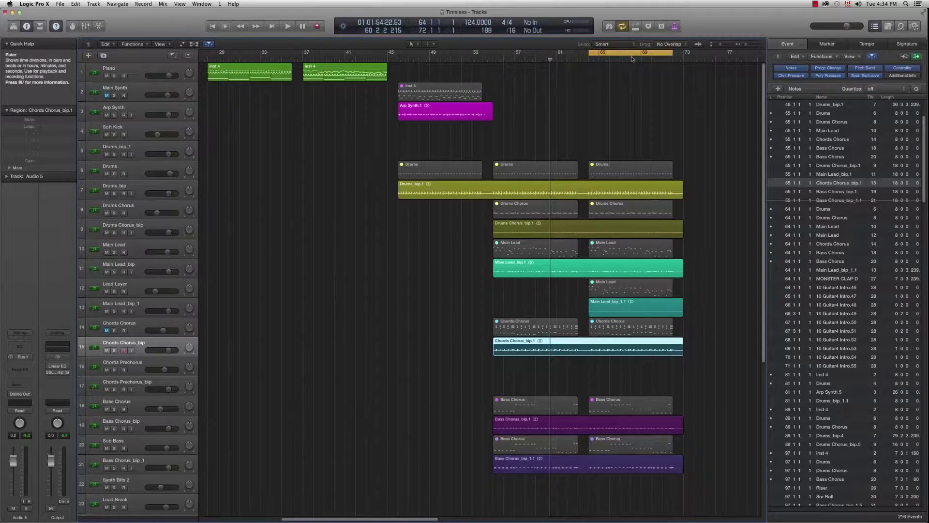
left_click(487, 315)
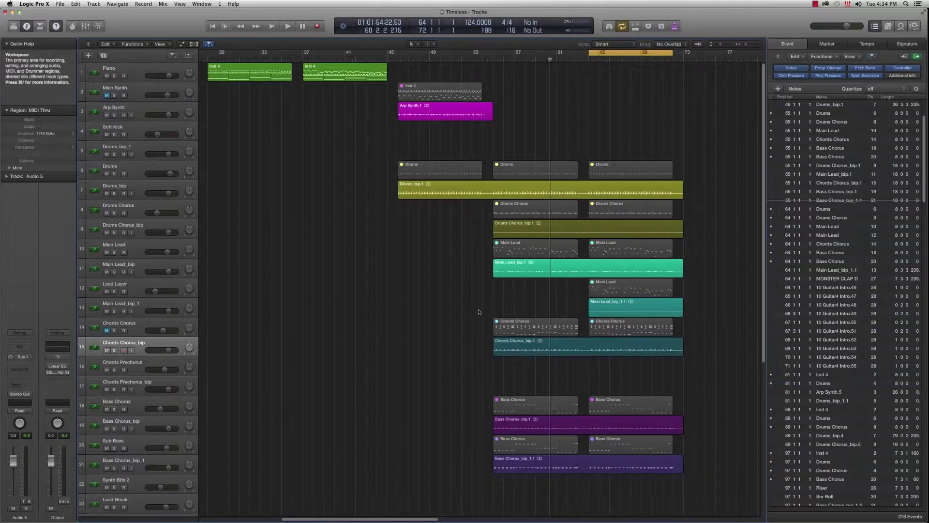
Step: Solo the 10 Guitar4 Intro track and play its part from bar 64
key("super+Up")
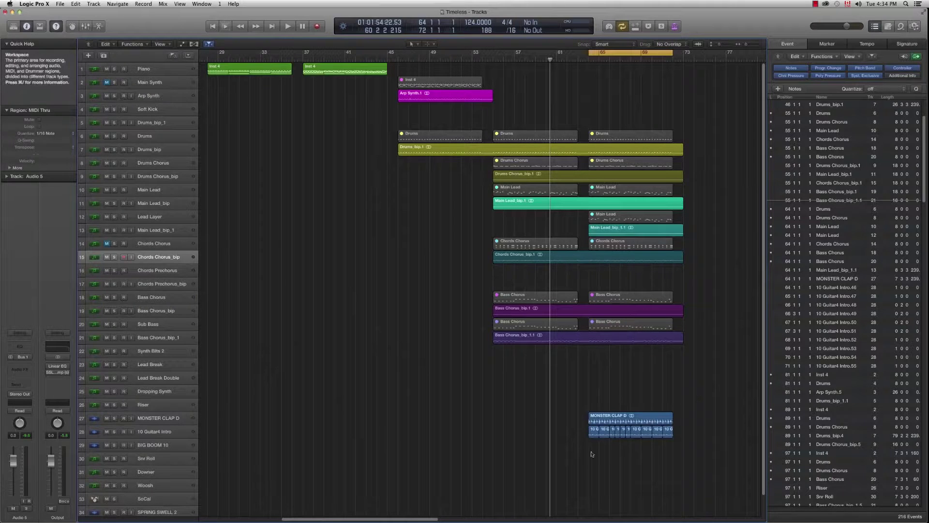
left_click(114, 431)
left_click(170, 431)
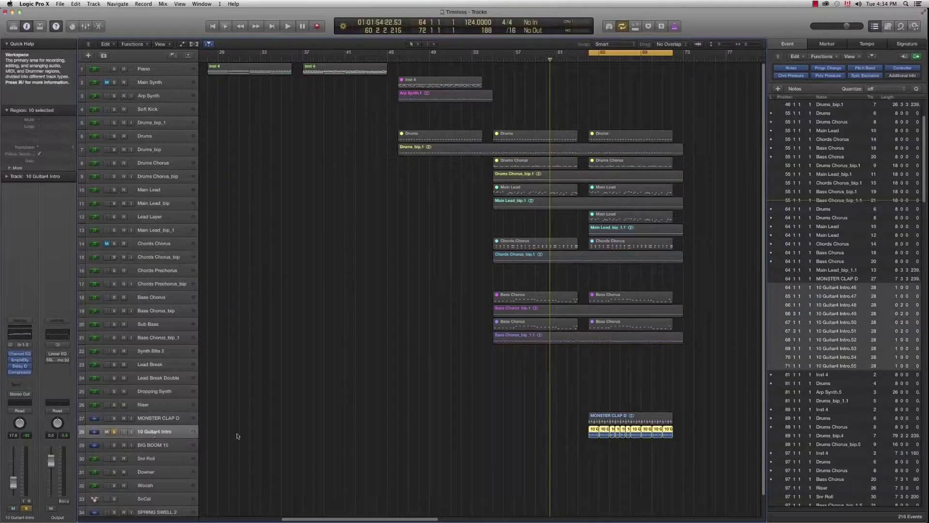
left_click(567, 438)
key("space")
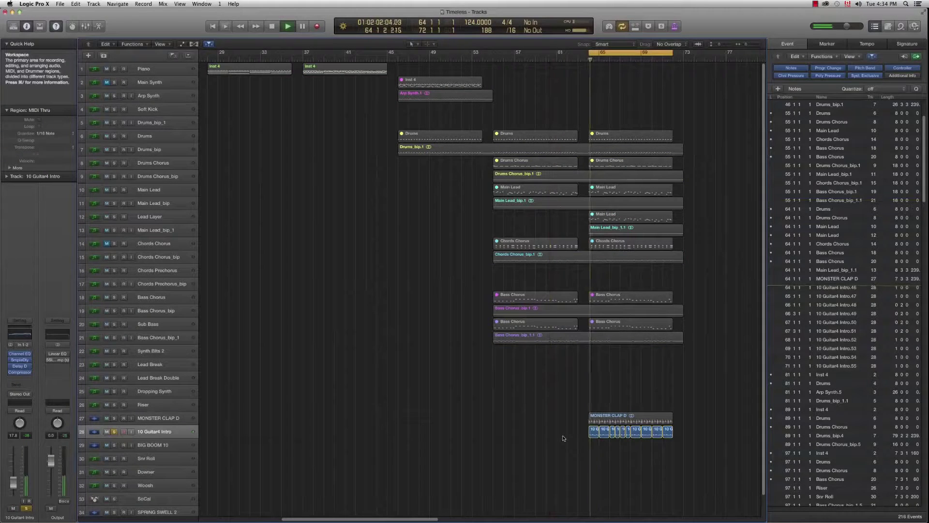
key("space")
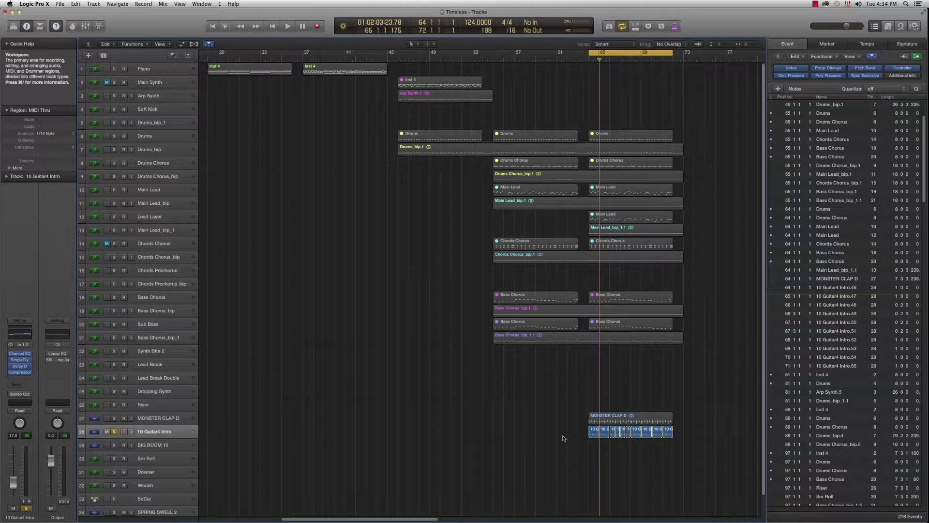
Step: Add the MONSTER CLAP D track to the soloed guitar and play both from bar 64
left_click(114, 418)
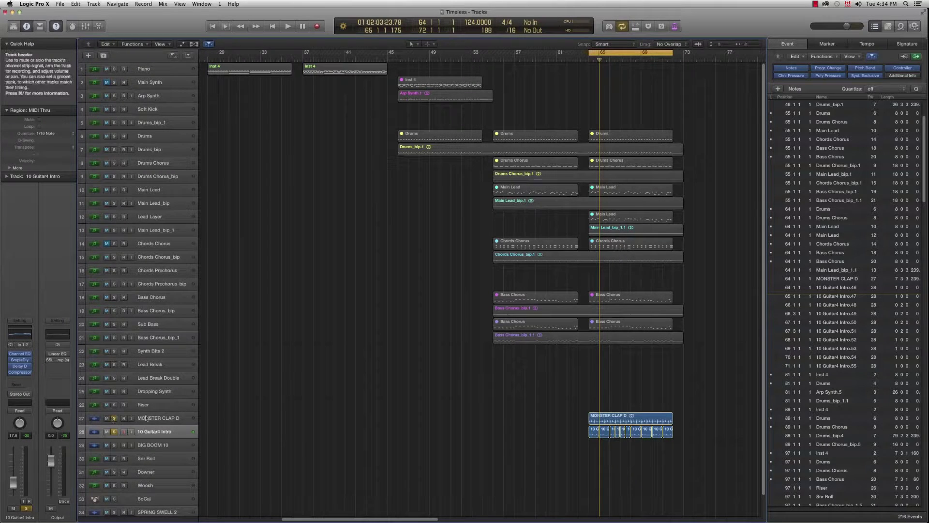
left_click(158, 418)
left_click(380, 424)
key("space")
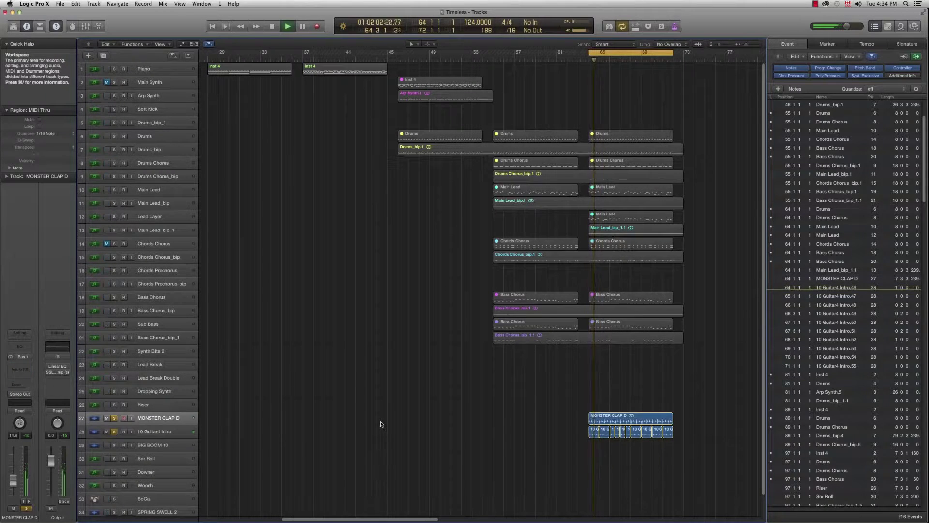
key("space")
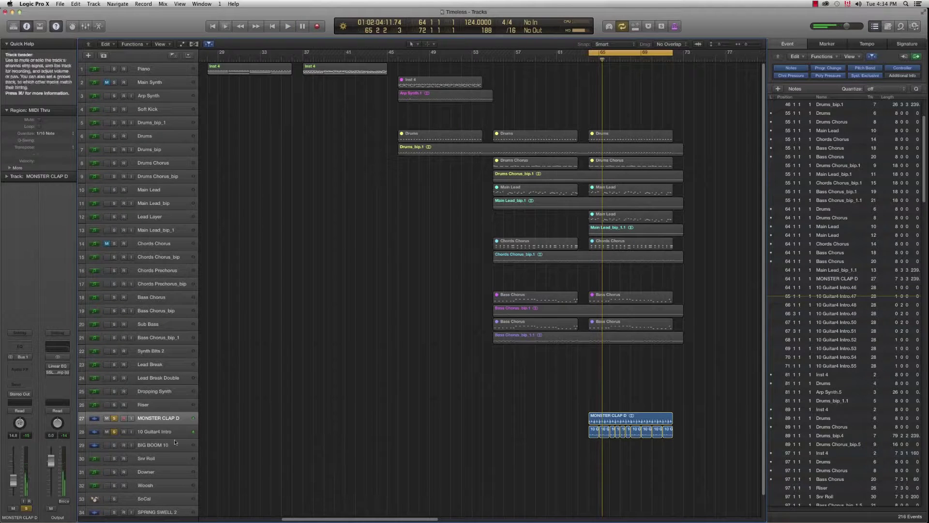
Step: Clear the clap and guitar solos and play the second half of the chorus with all tracks
left_click(115, 418)
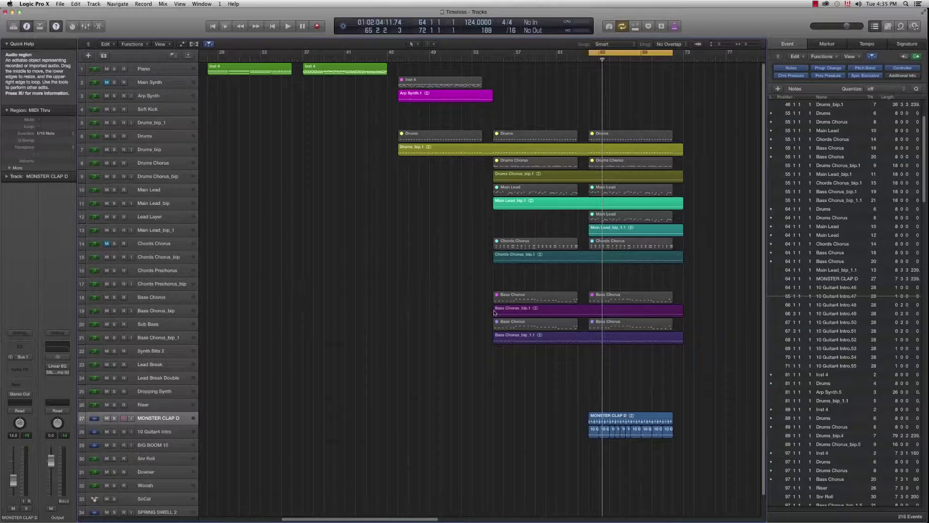
key("space")
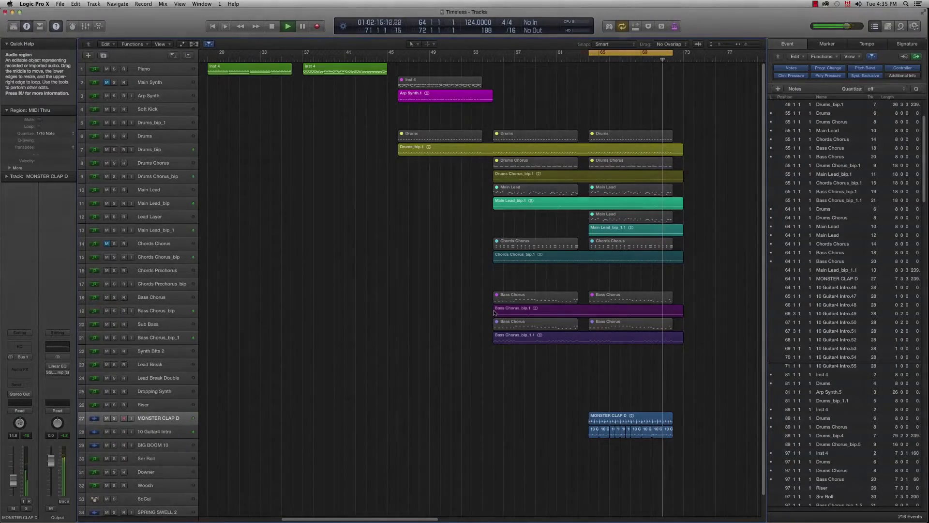
key("space")
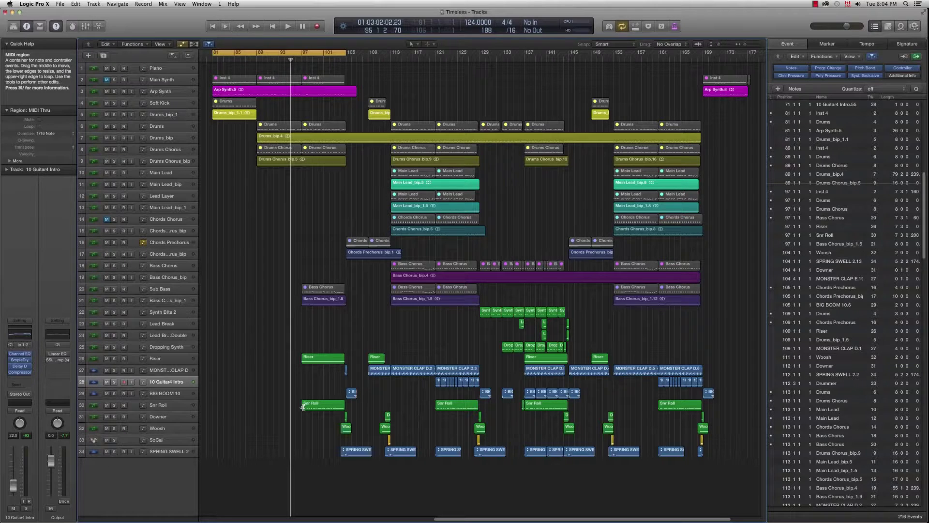
Step: Play the looped section from bar 81, skipping ahead to just before bars 89 and 97, and turn off the cycle area
key("space")
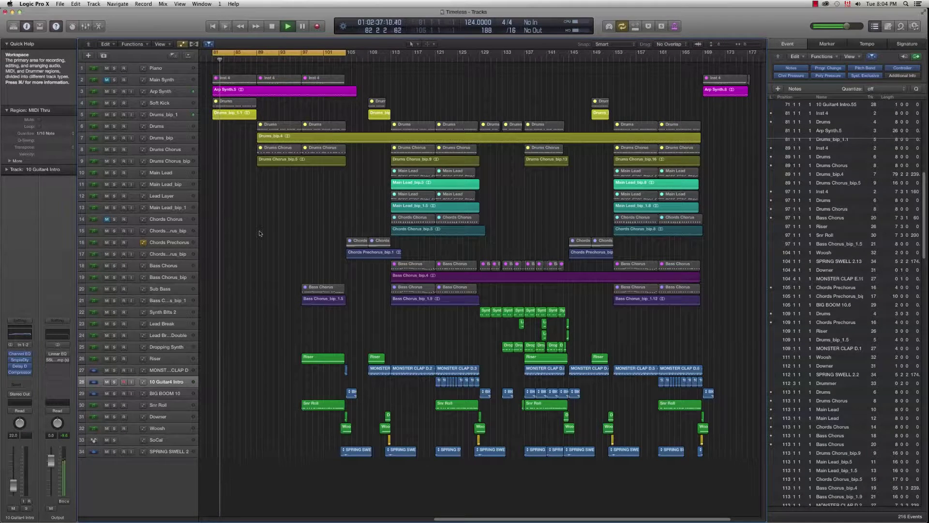
left_click(253, 61)
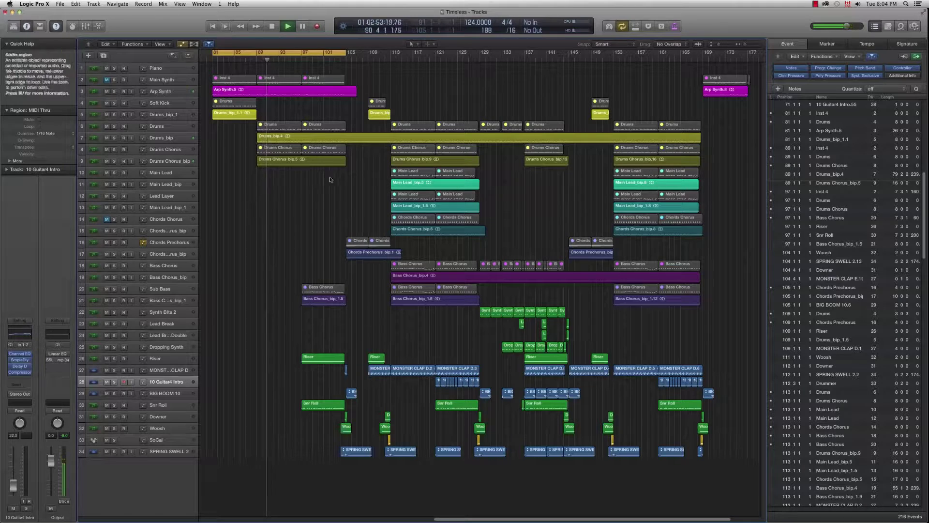
left_click(299, 60)
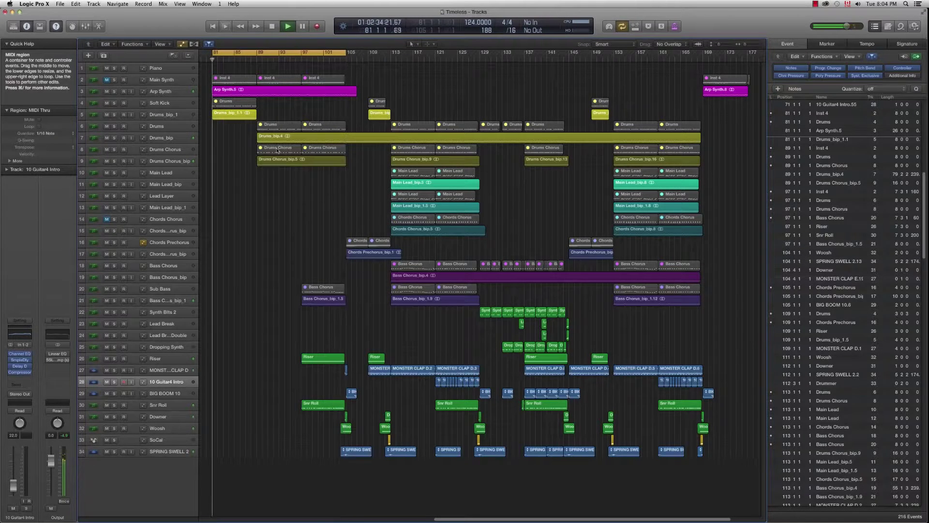
left_click(338, 56)
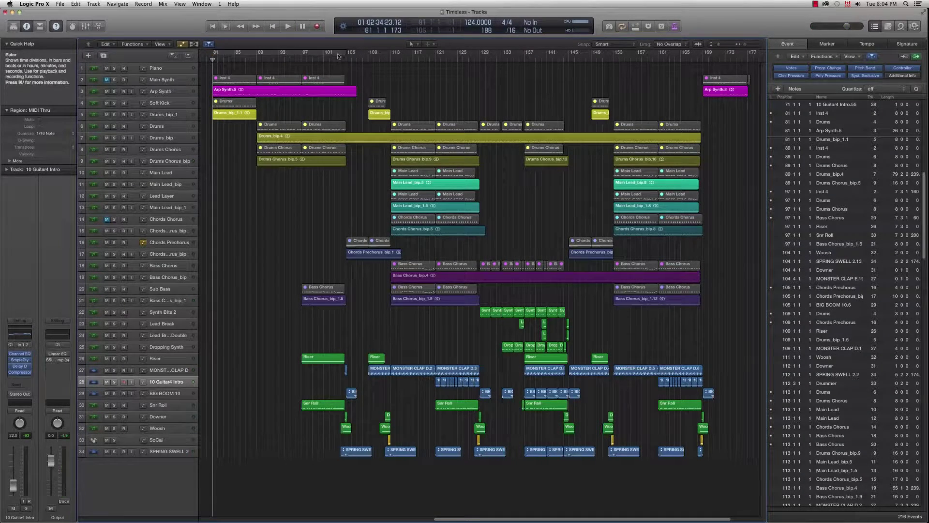
Step: Examine the transition around bar 105 up close and place the playhead at bar 104, where the Woosh region starts
left_click(345, 61)
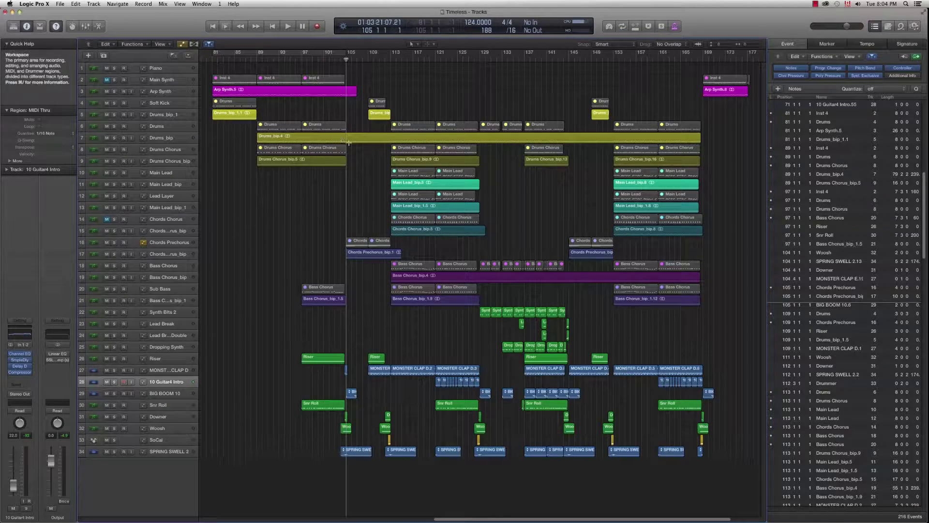
key("super+Right")
key("super+Right")
key("super+Right")
key("super+Right")
key("super+Right")
key("super+Right")
key("super+Right")
key("super+Right")
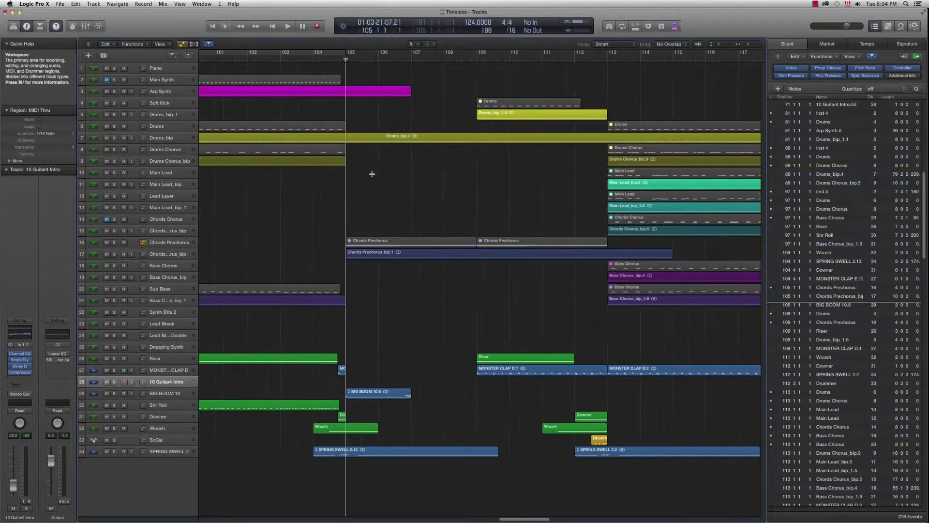
key("super+Right")
key("super+Right")
key("super+Right")
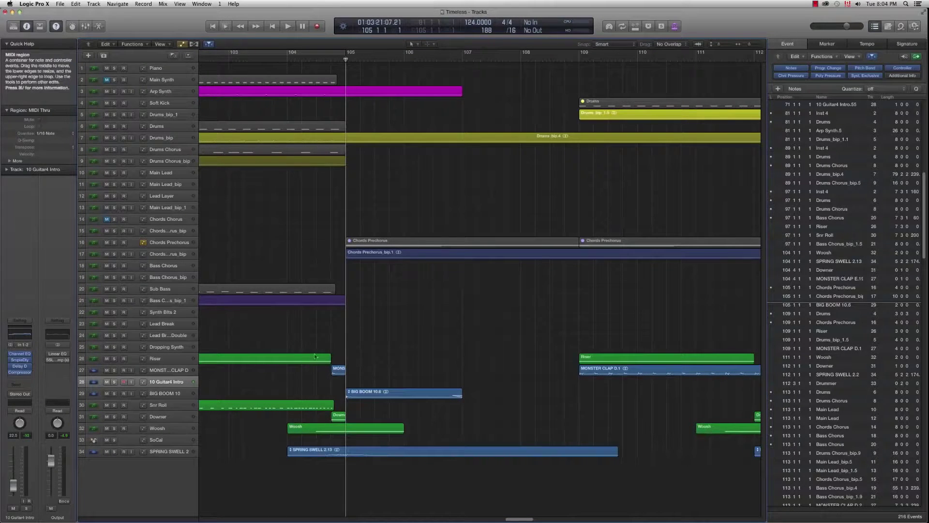
left_click(285, 59)
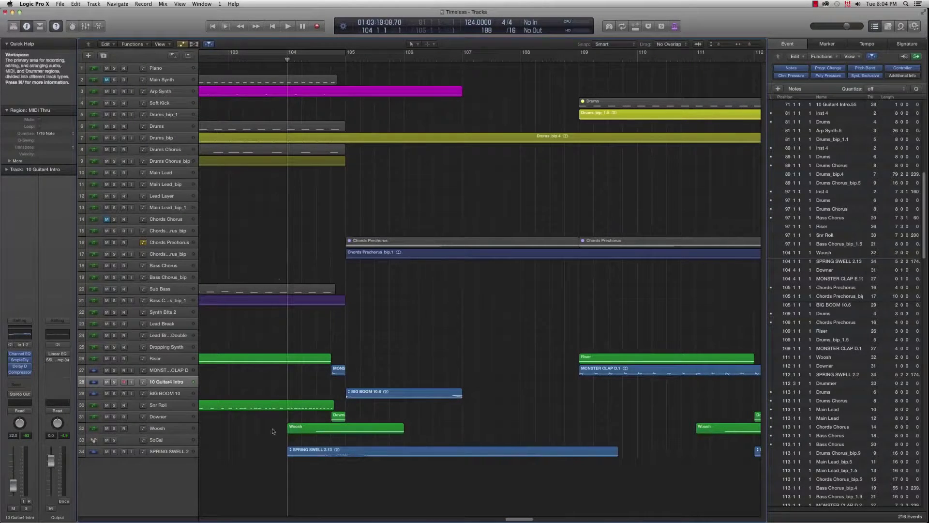
Step: Solo the MONSTER CLAP D, Downer, Woosh, SPRING SWELL 2 and BIG BOOM 10 tracks and play the transition from bar 104
left_click(115, 370)
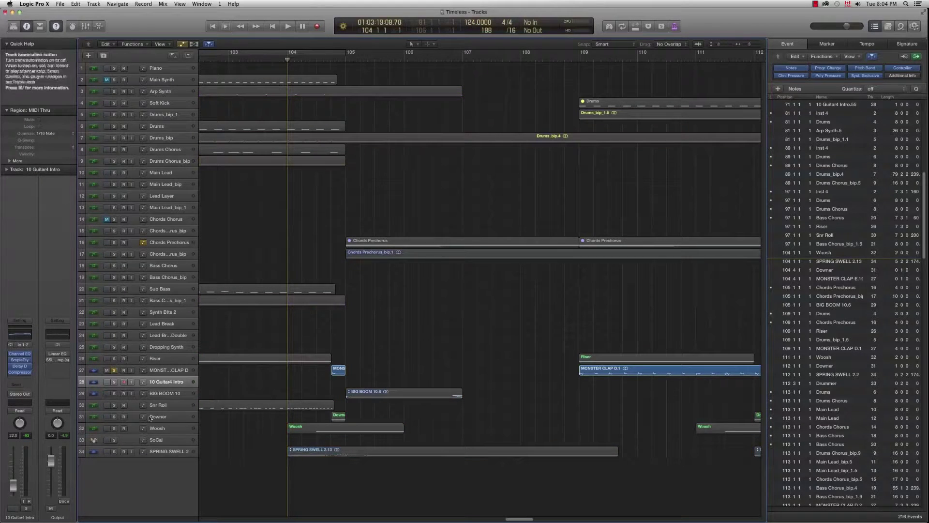
left_click(114, 416)
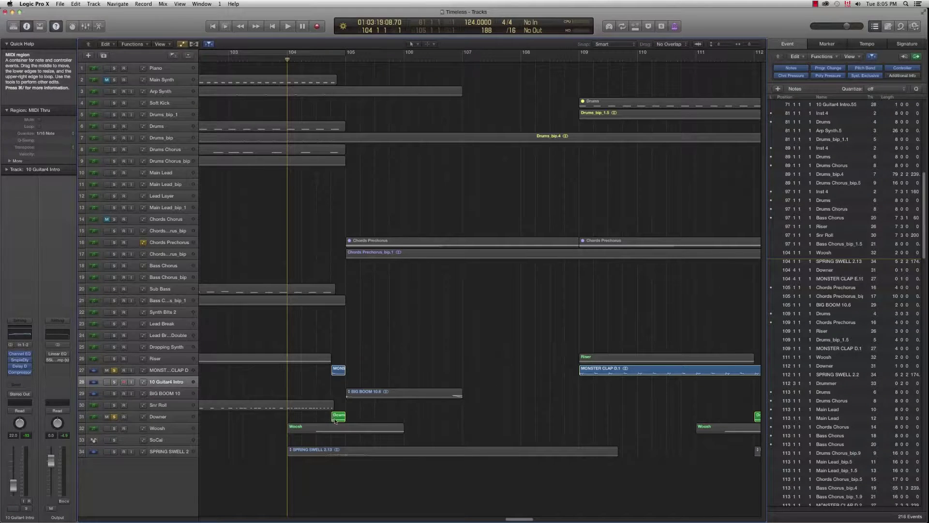
left_click(115, 429)
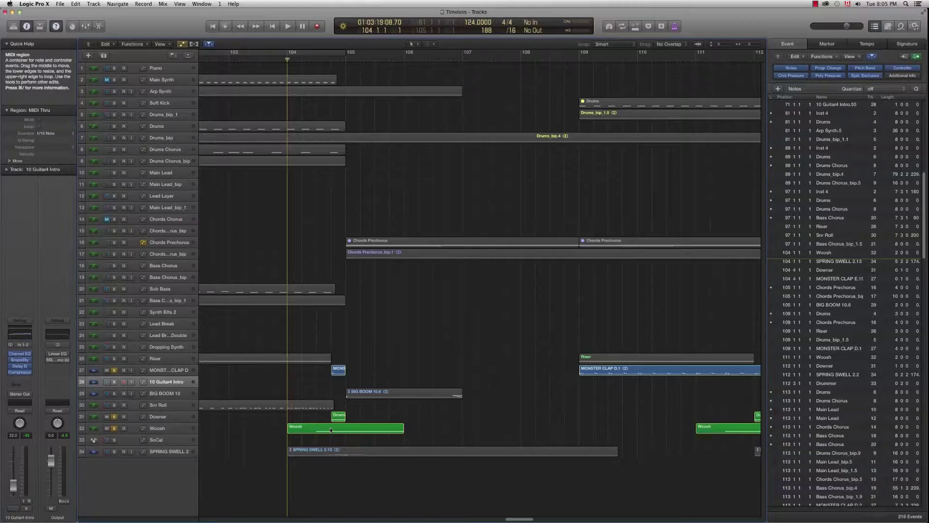
left_click(114, 451)
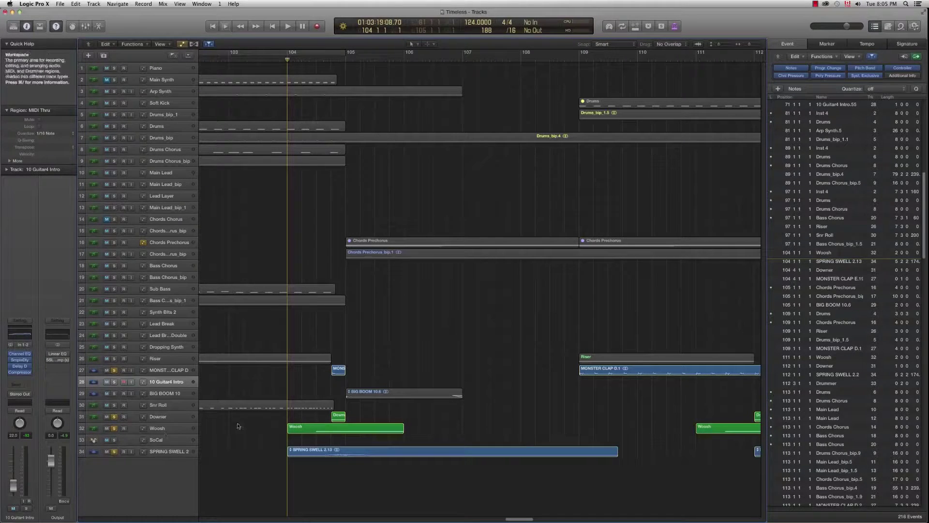
left_click(114, 393)
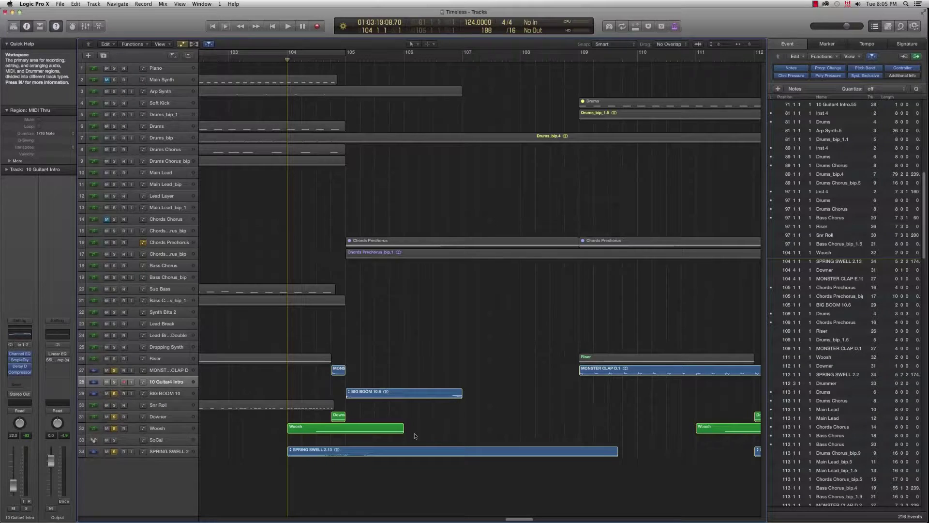
key("space")
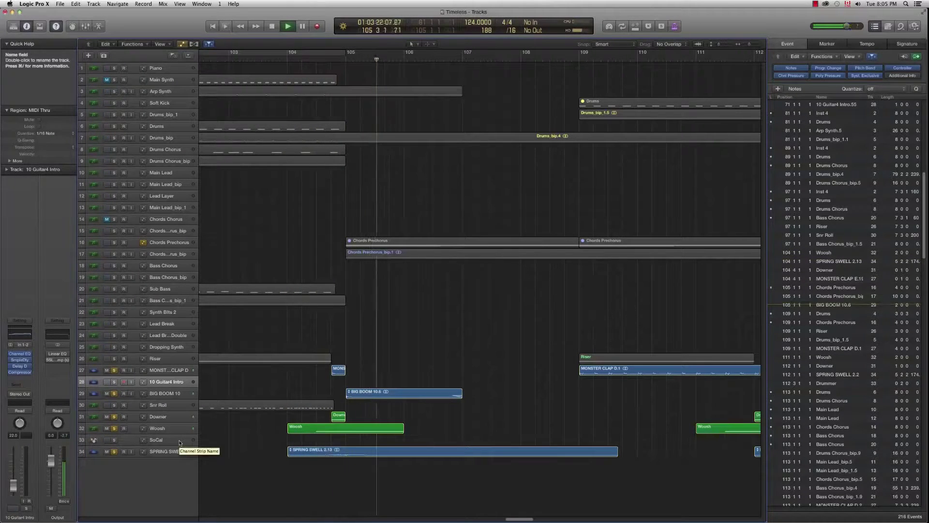
key("space")
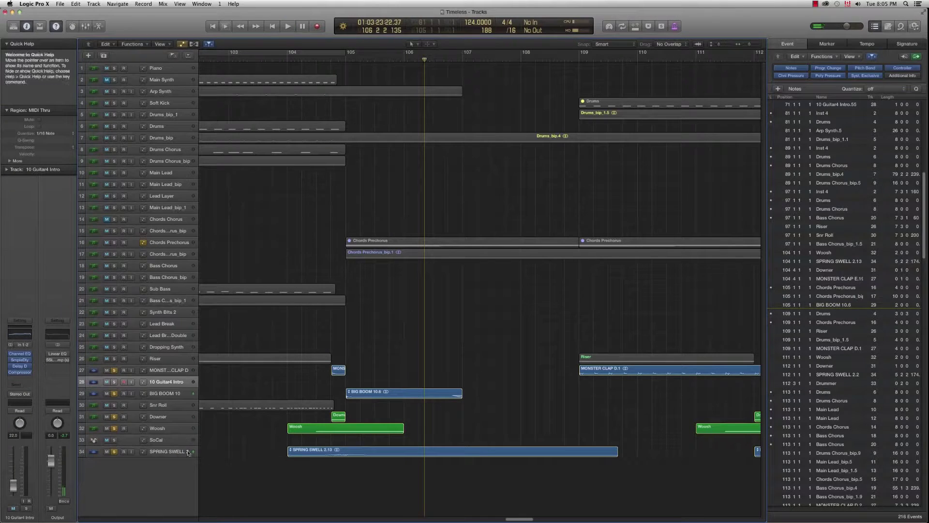
Step: Clear the transition effects' solos and play all tracks from bar 101 through the prechorus
left_click_drag(114, 370, 114, 452)
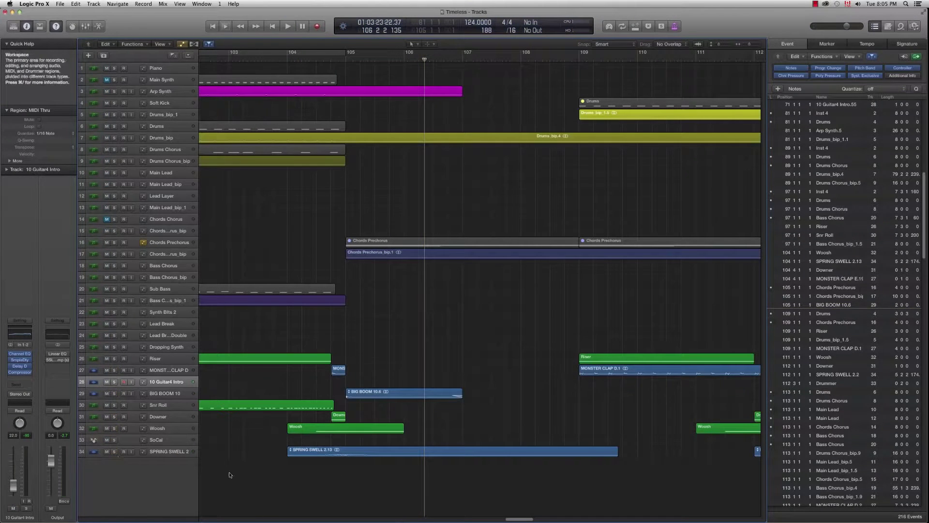
key("super+Left")
key("super+Left")
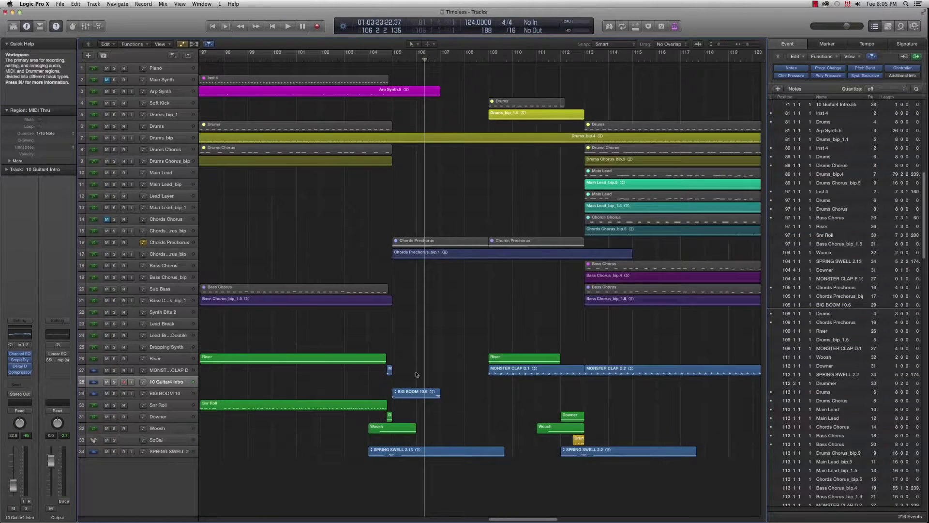
left_click(296, 61)
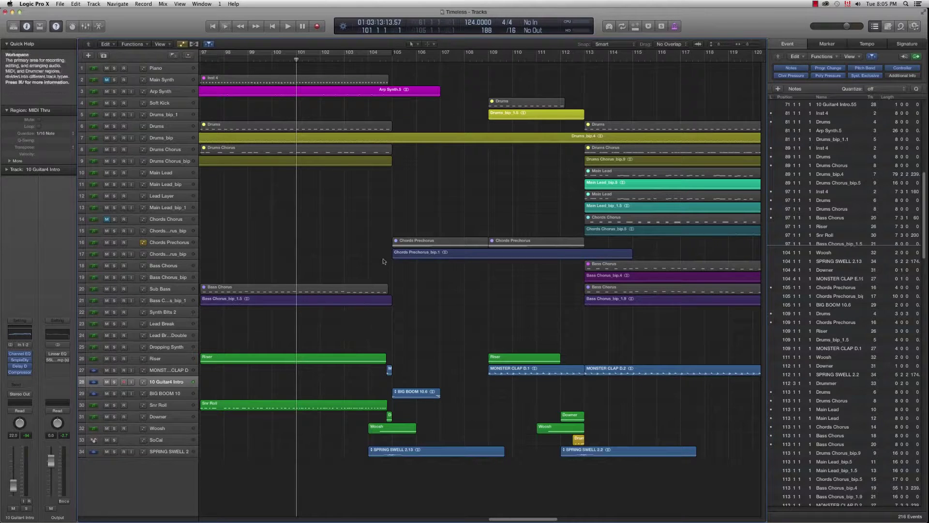
key("space")
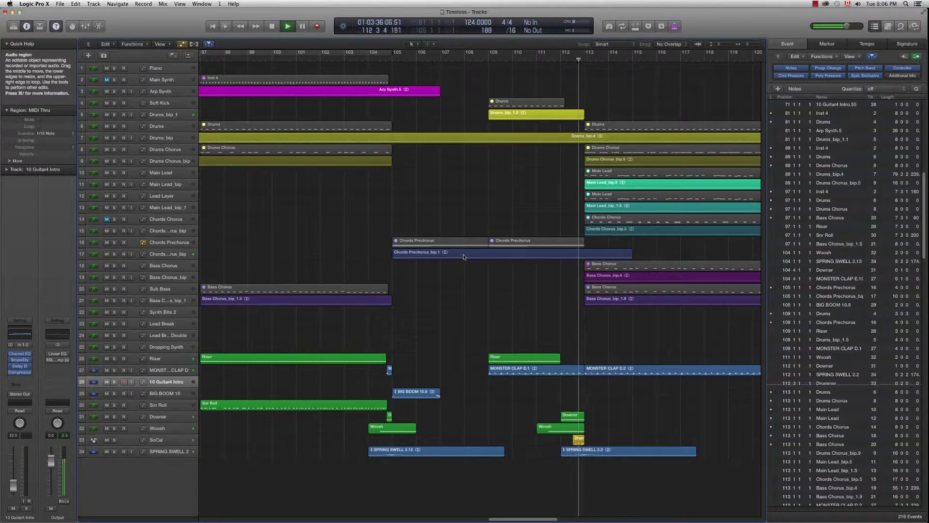
key("space")
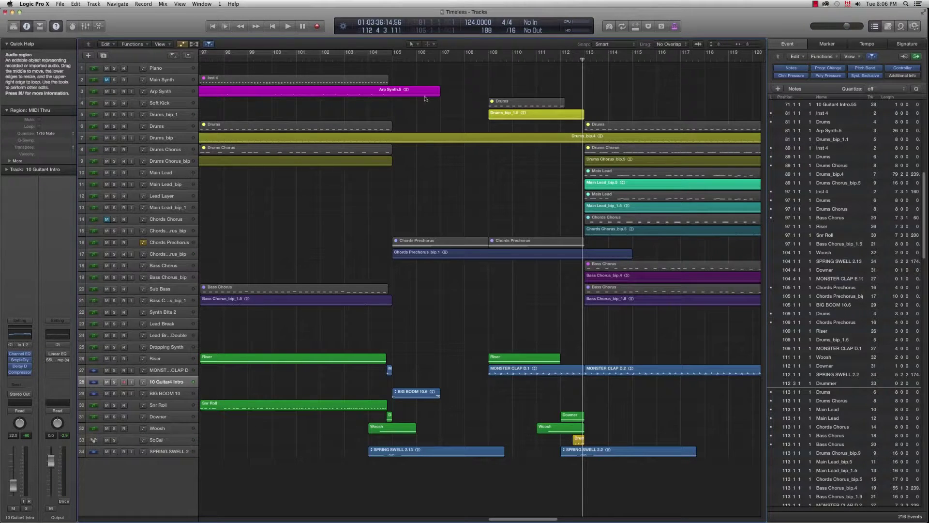
Step: Loop bars 105 to 113, play the bounced Chords Prechorus track in solo, and clear its solo
left_click_drag(393, 56, 583, 56)
left_click(114, 254)
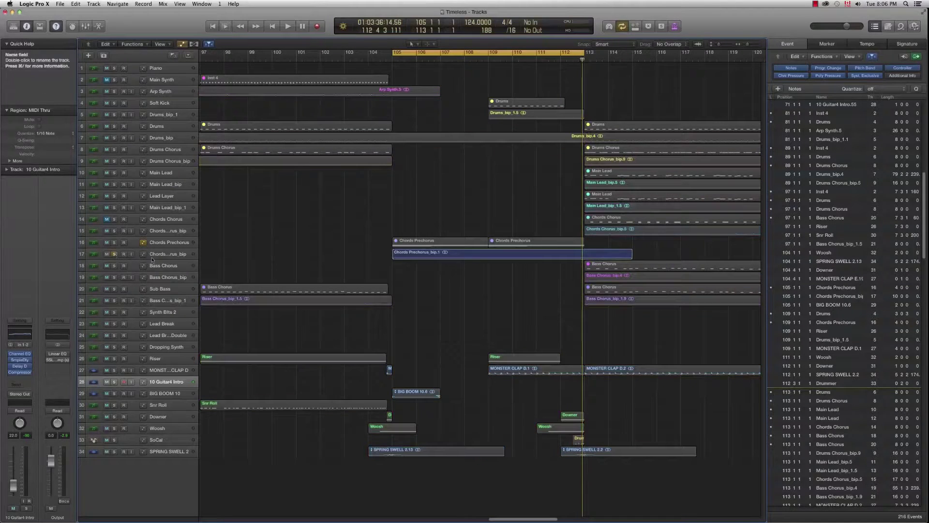
left_click(167, 255)
left_click(340, 268)
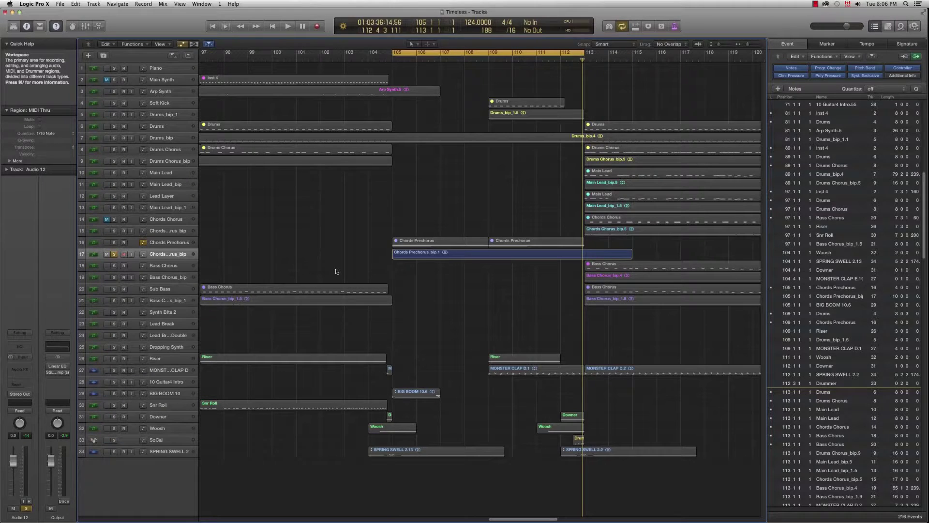
key("space")
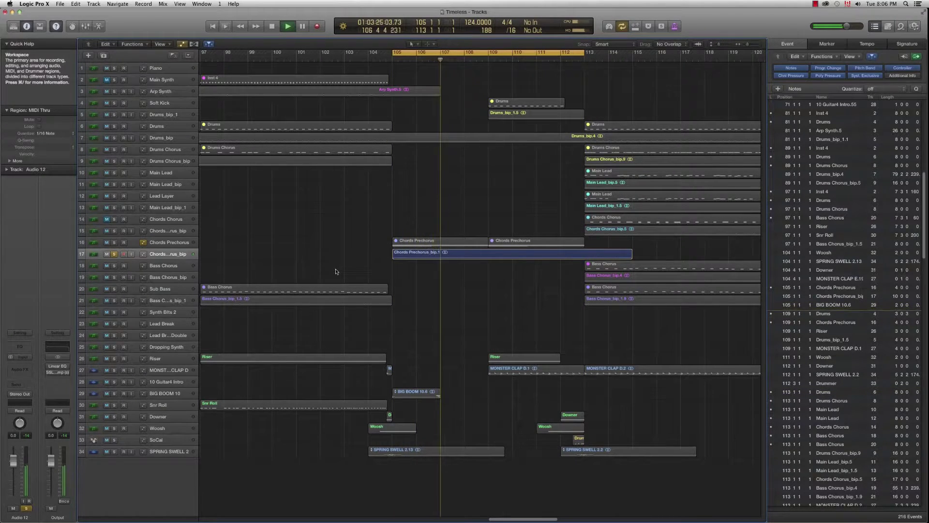
left_click(114, 254)
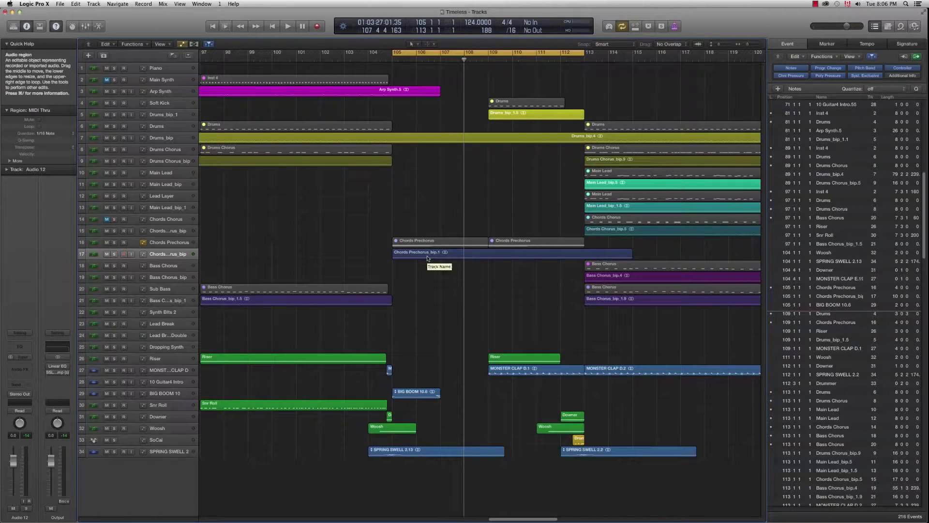
Step: Turn off the cycle area and play all tracks from bar 109 into the chorus at bar 113
left_click(486, 52)
left_click(489, 60)
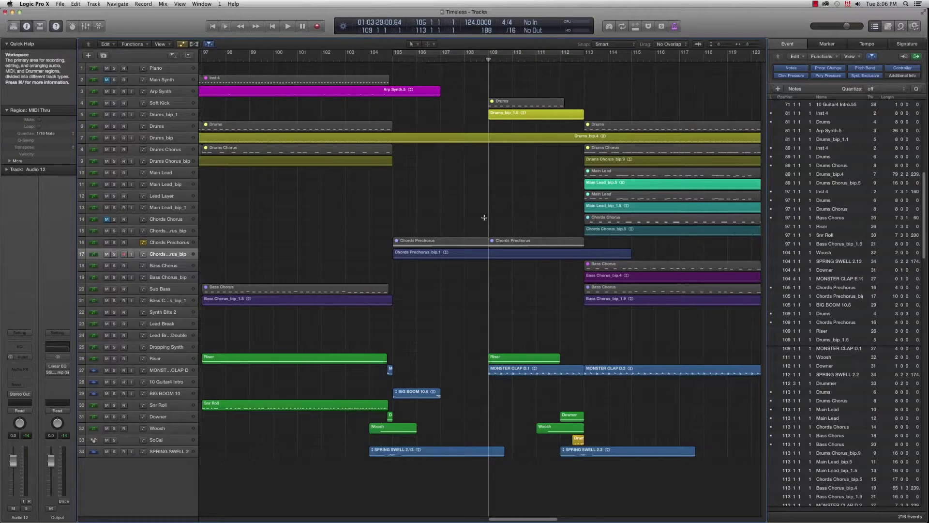
key("super+Left")
key("super+Left")
key("super+Left")
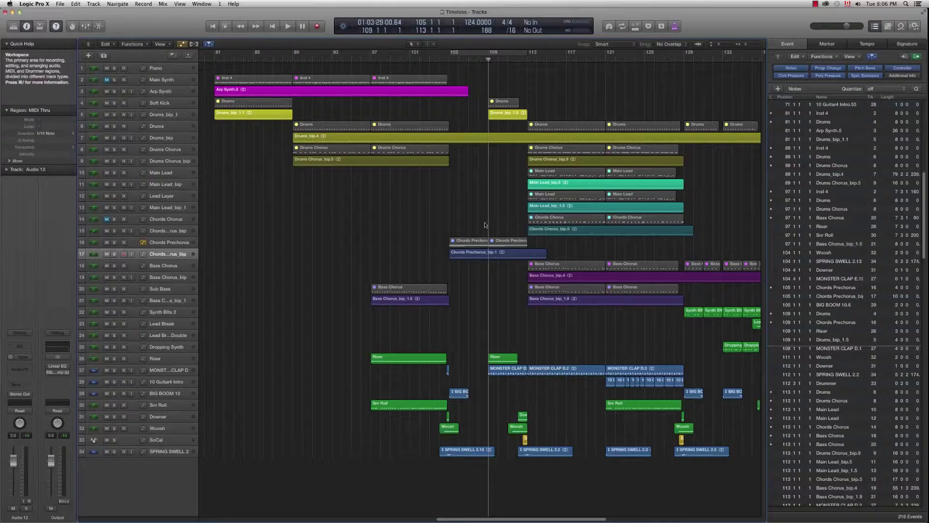
key("space")
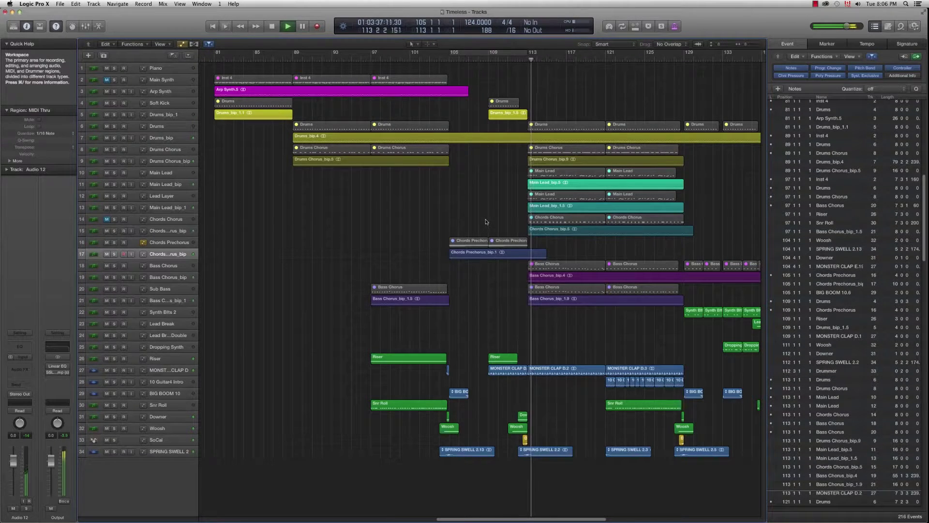
Step: Examine the wider arrangement before and after the bar 113 chorus while playback continues
key("super+Left")
key("super+Left")
key("super+Left")
key("super+Left")
key("super+Left")
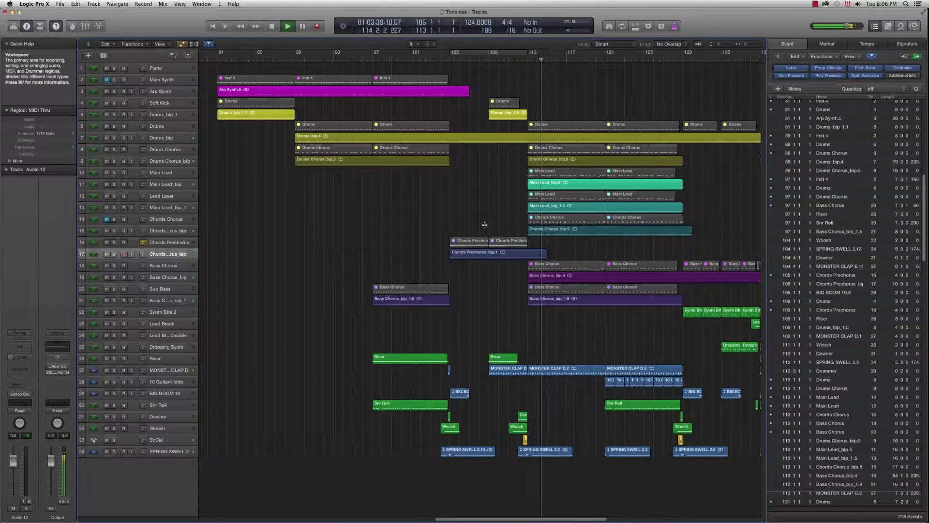
key("super+Left")
key("super+Left")
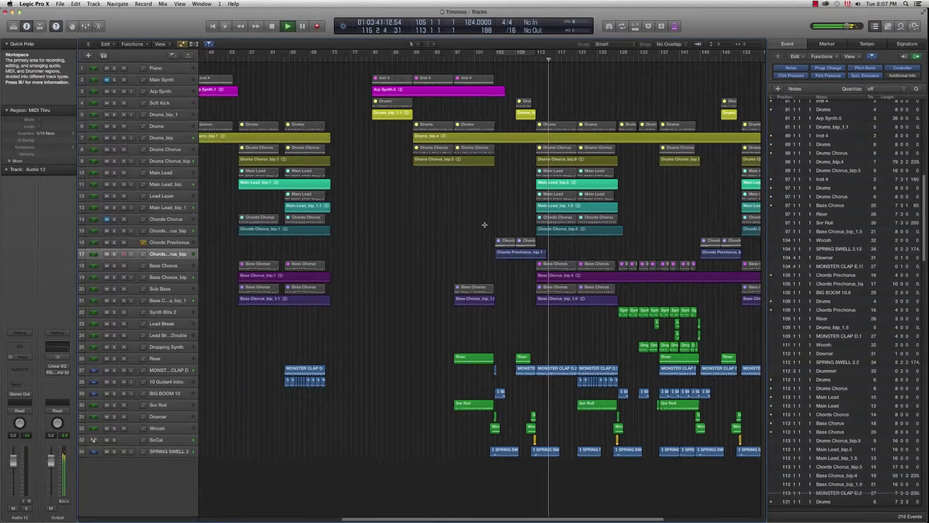
key("super+Left")
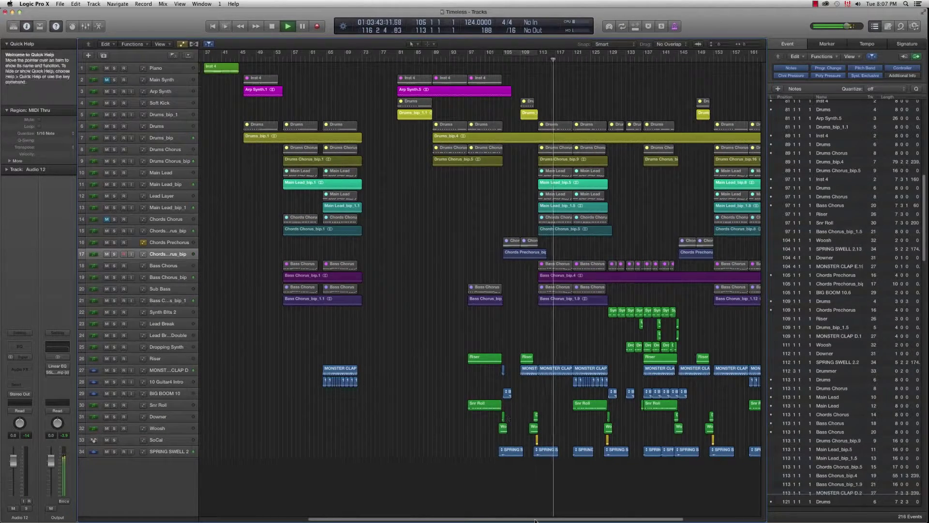
left_click_drag(537, 519, 586, 519)
Step: Stop playback and play the second half of the chorus from bar 121 up to bar 129
key("space")
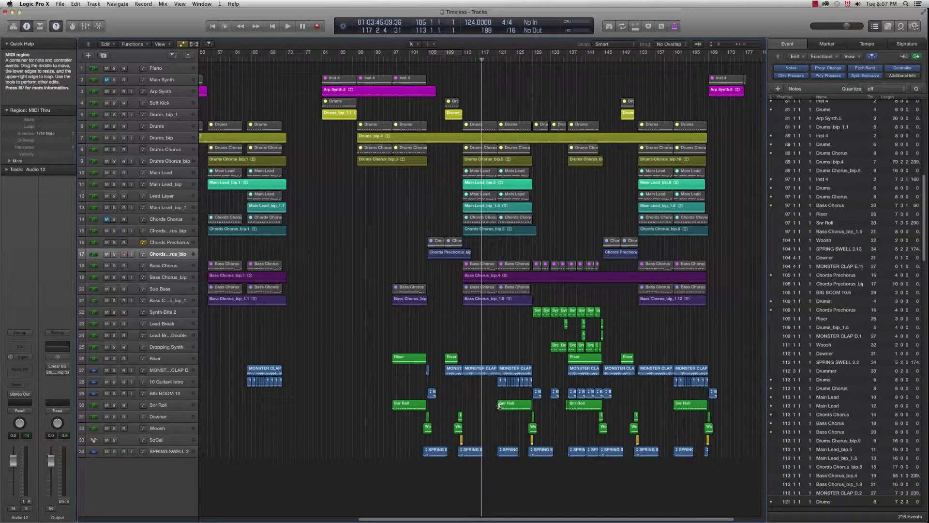
left_click(496, 59)
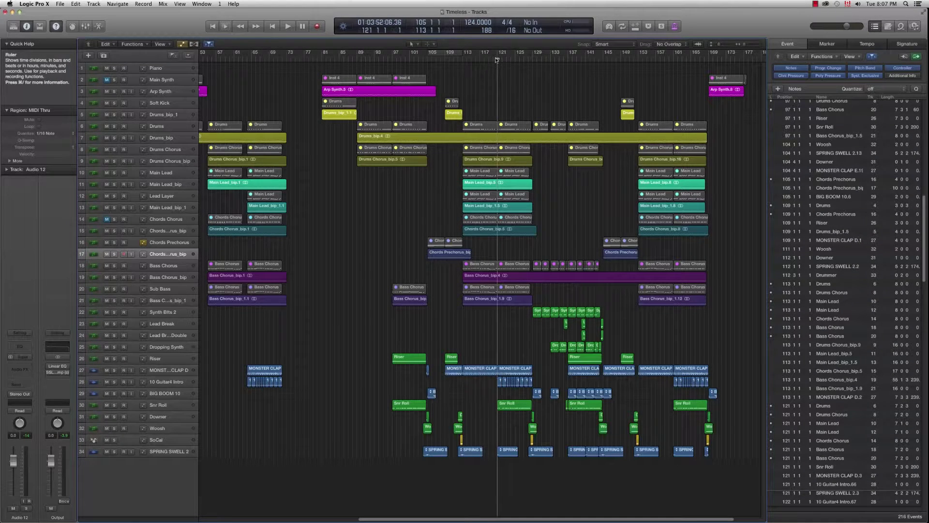
key("space")
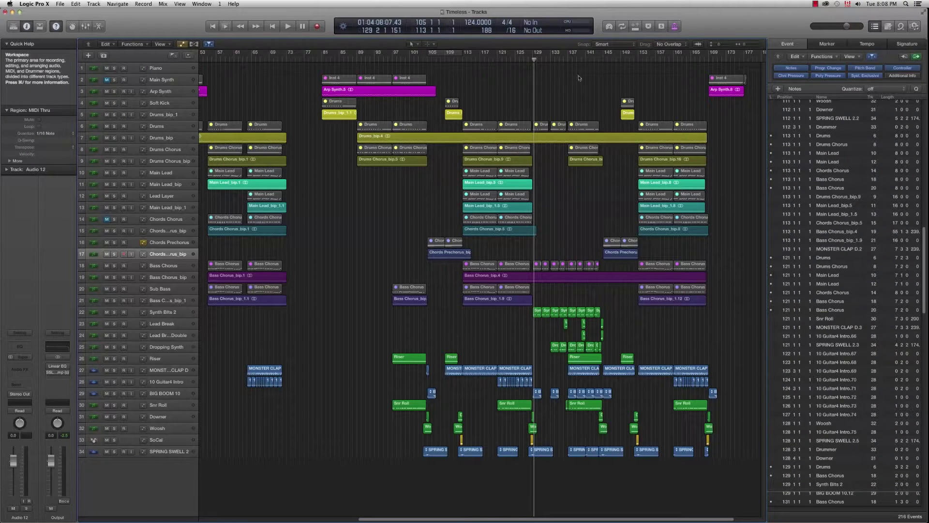
Step: Set the cycle area to bars 129 to 145 and play the break with the Synth Bits 2 and Dropping Synth regions
left_click_drag(534, 52, 603, 204)
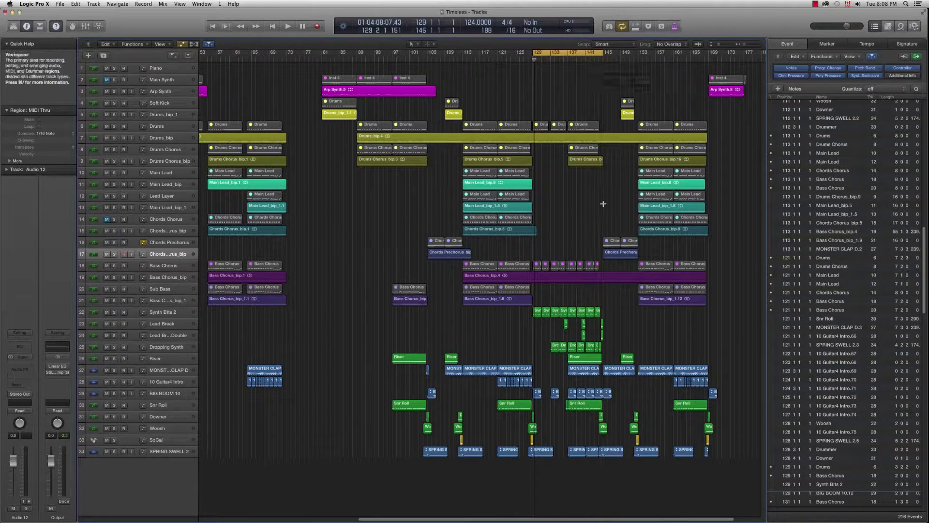
key("super+Right")
key("super+Right")
key("super+Right")
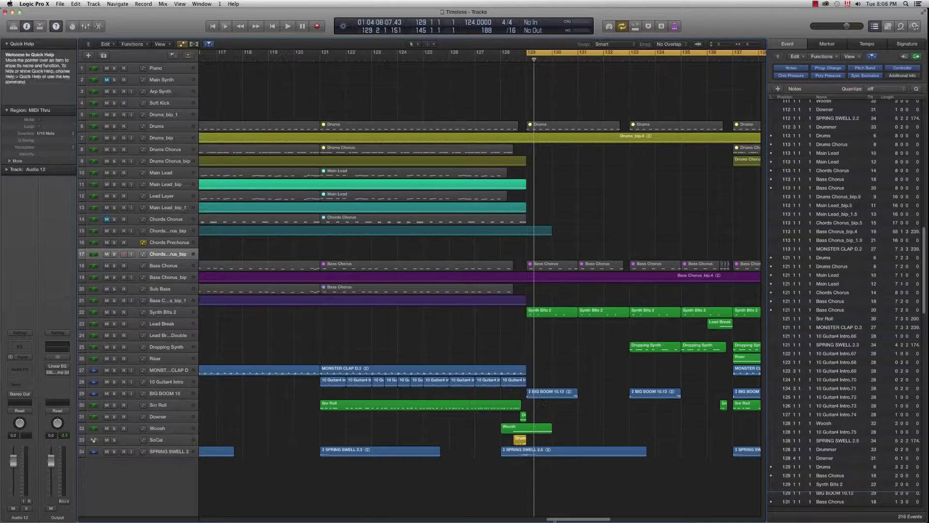
scroll(562, 518, "right", 10)
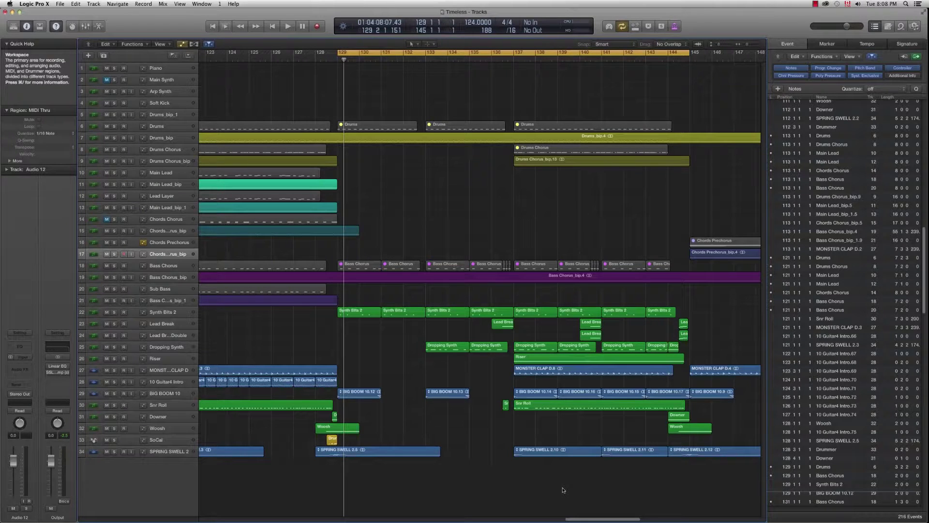
key("space")
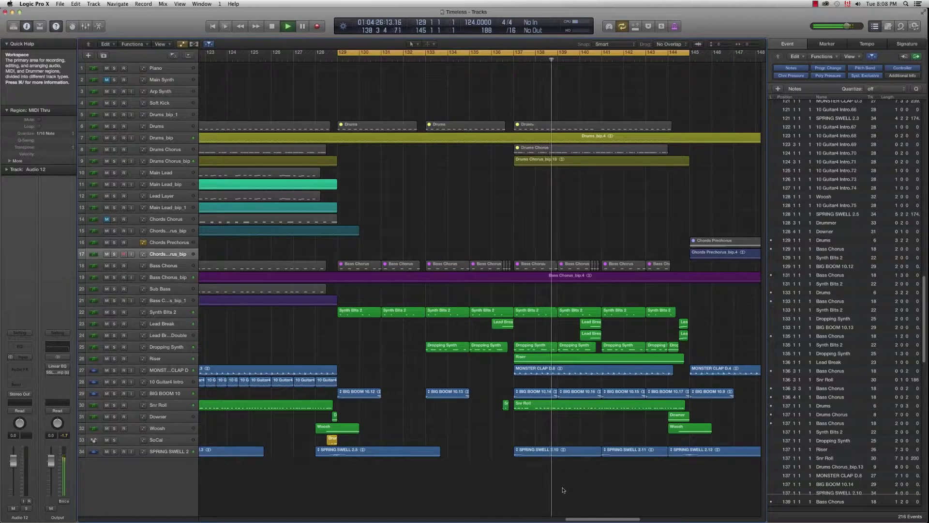
Step: Turn off the cycle area, let playback run on into the prechorus at bar 145, and stop it at bar 147
key("super+Left")
key("super+Left")
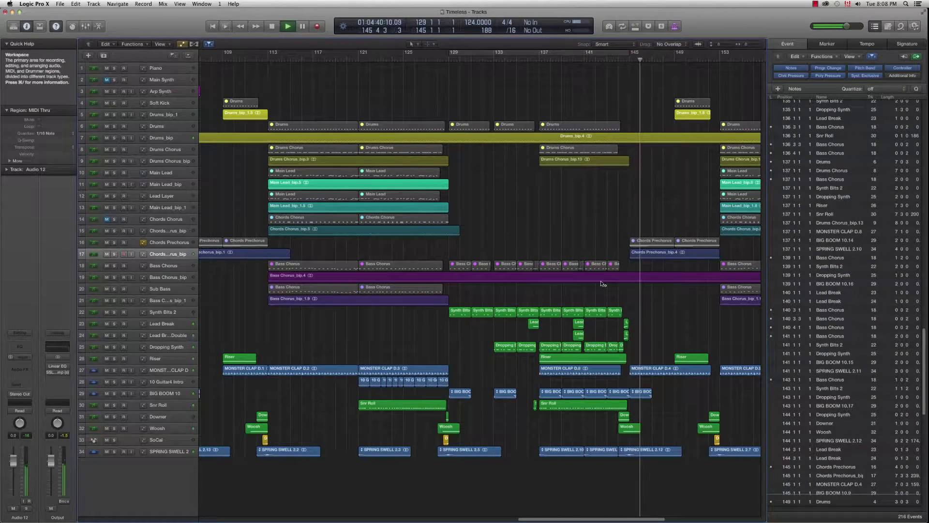
key("super+Left")
key("super+Left")
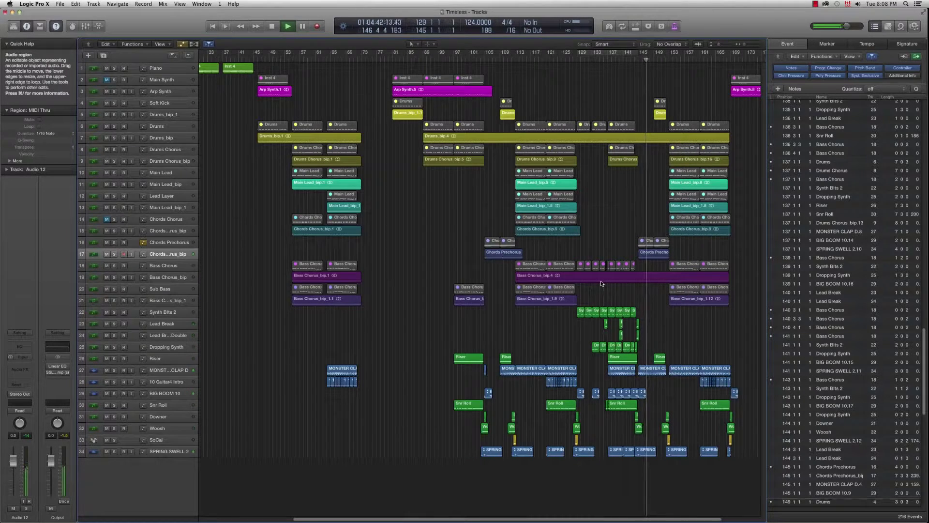
key("space")
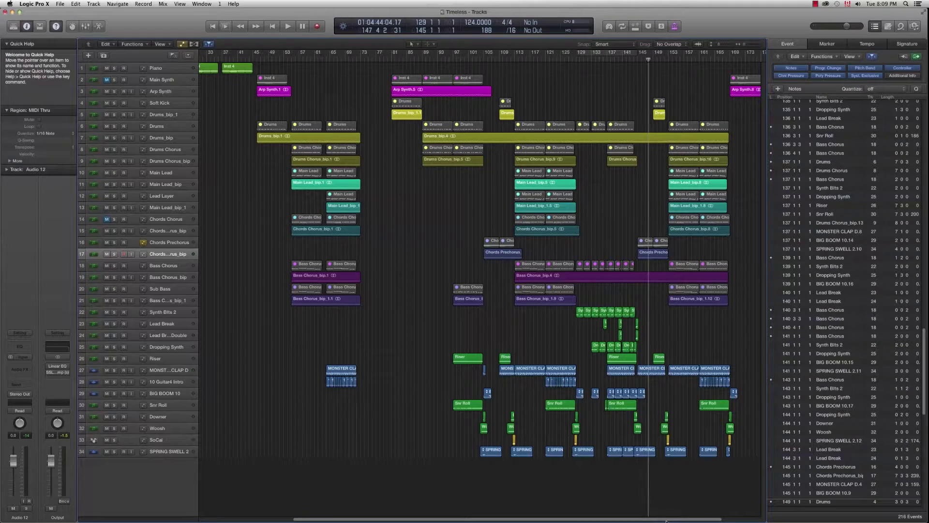
Step: Play the transition into the outro from bar 168 and stop at bar 173
scroll(629, 262, "right", 3)
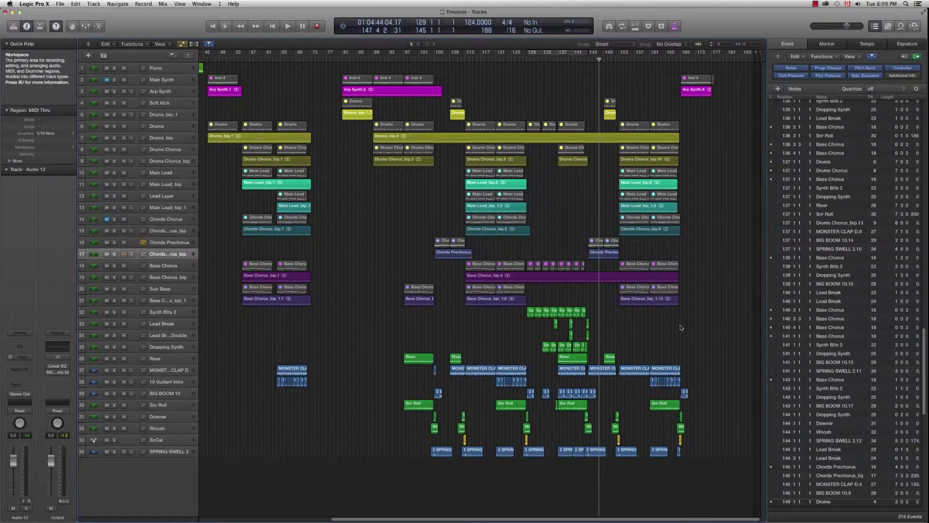
left_click(677, 58)
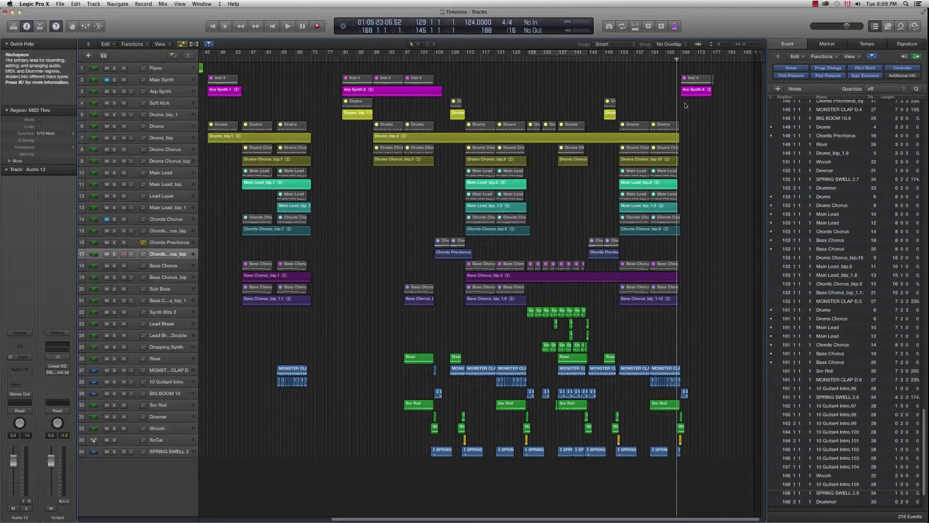
key("space")
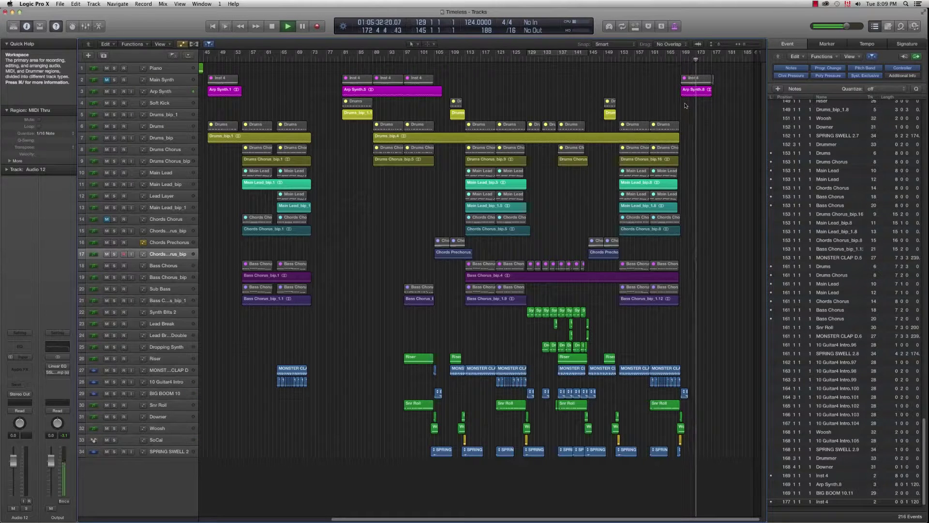
key("space")
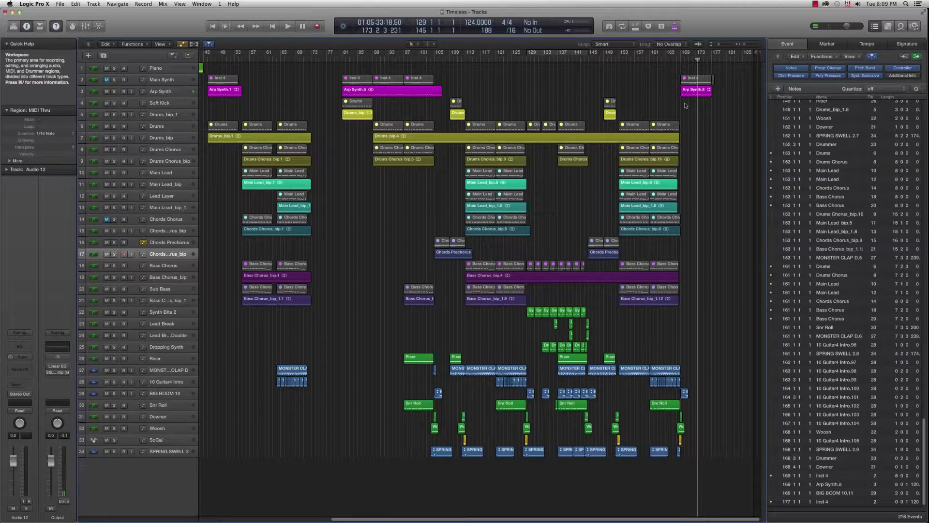